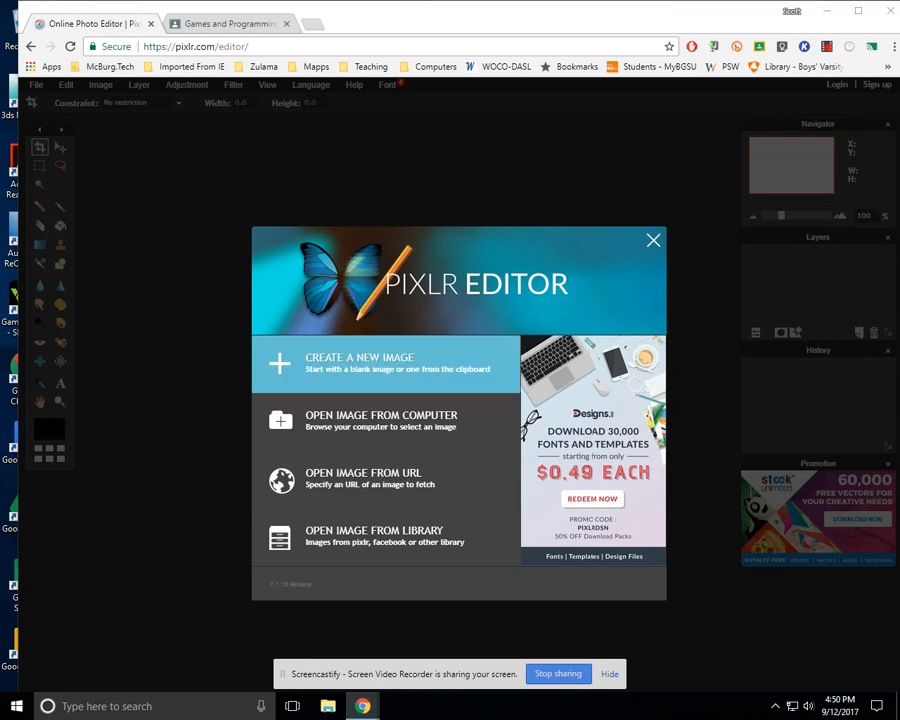
Create a new blank white image of 800 × 600 px.
left_click(380, 420)
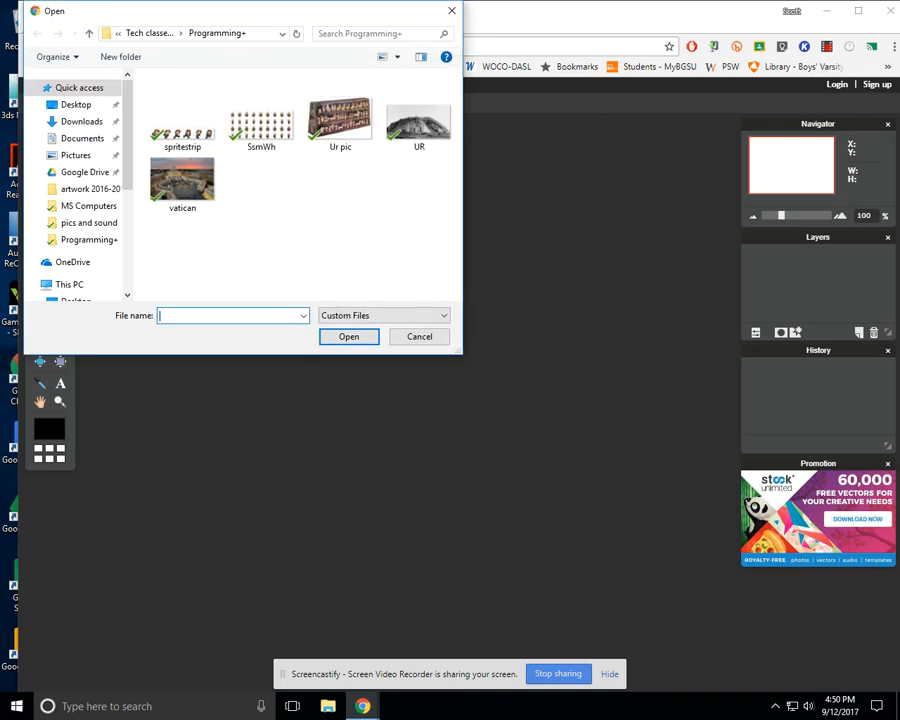
key("Escape")
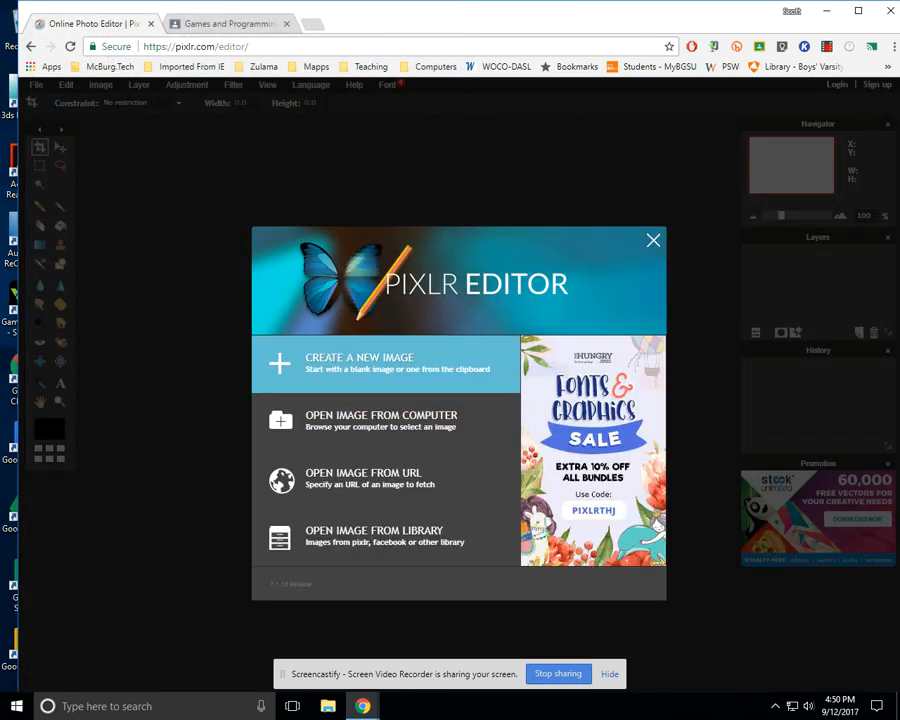
left_click(360, 363)
left_click(513, 459)
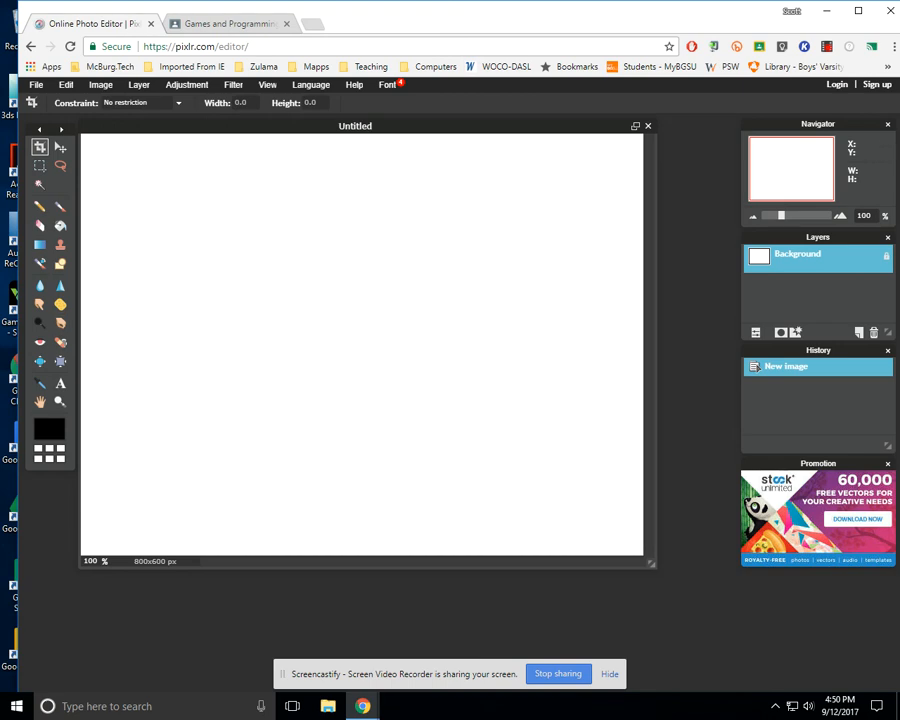
Fill the whole background with black using the Paint Bucket tool and maximize the image window.
left_click(60, 225)
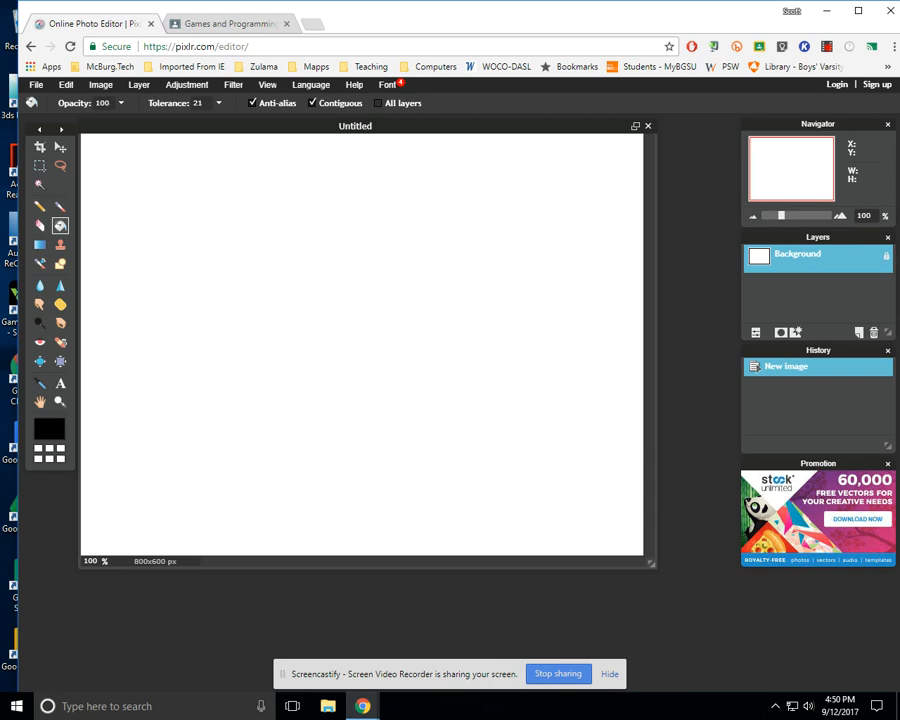
left_click(360, 319)
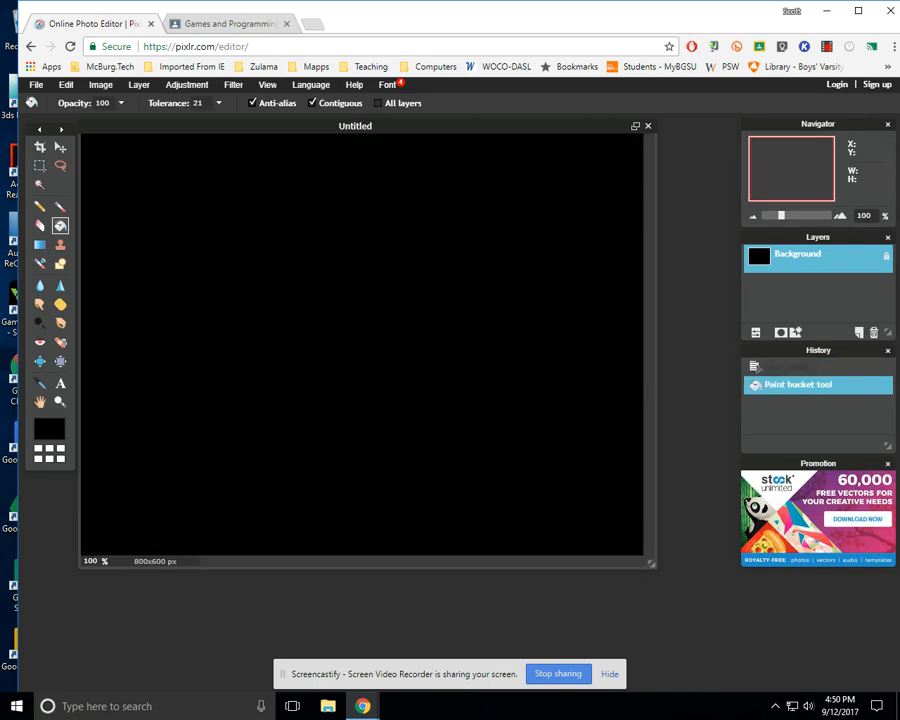
left_click(635, 125)
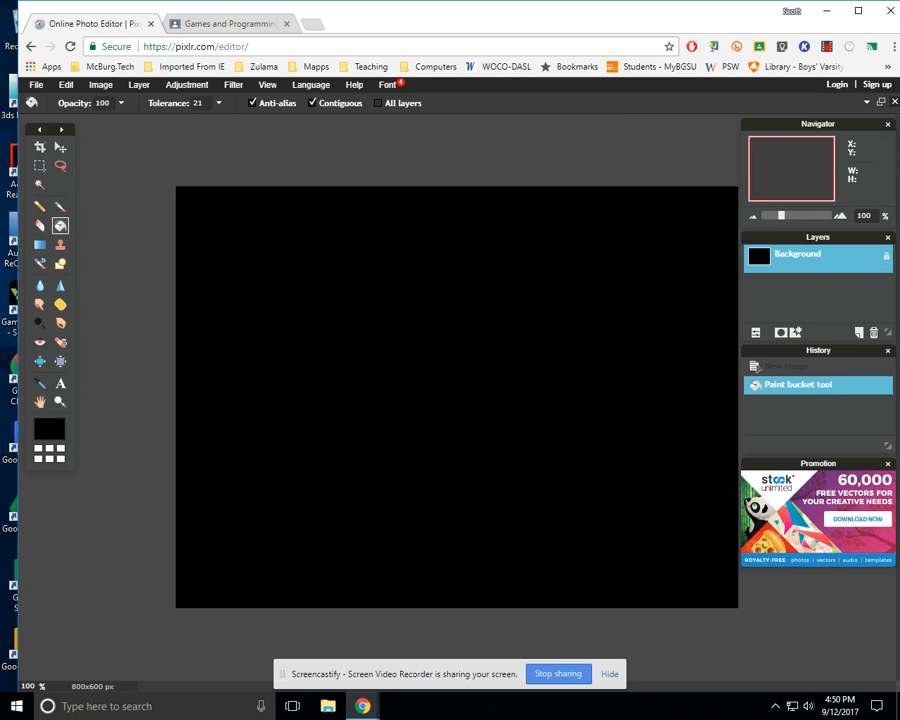
Add the white text "VATICAN" to the canvas in Arial Bold, size 130.
left_click(49, 452)
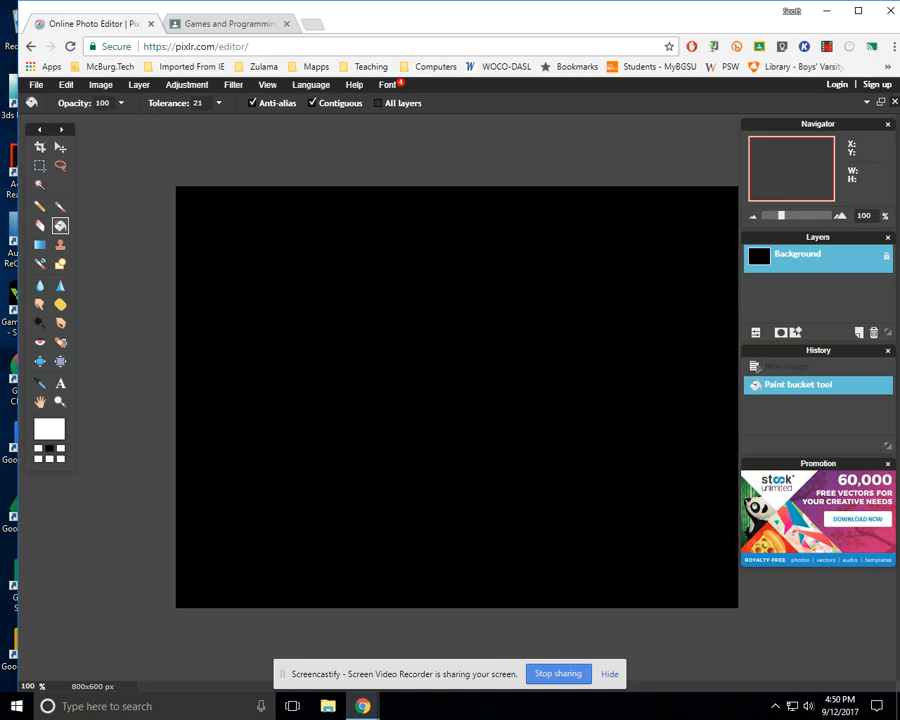
left_click(60, 383)
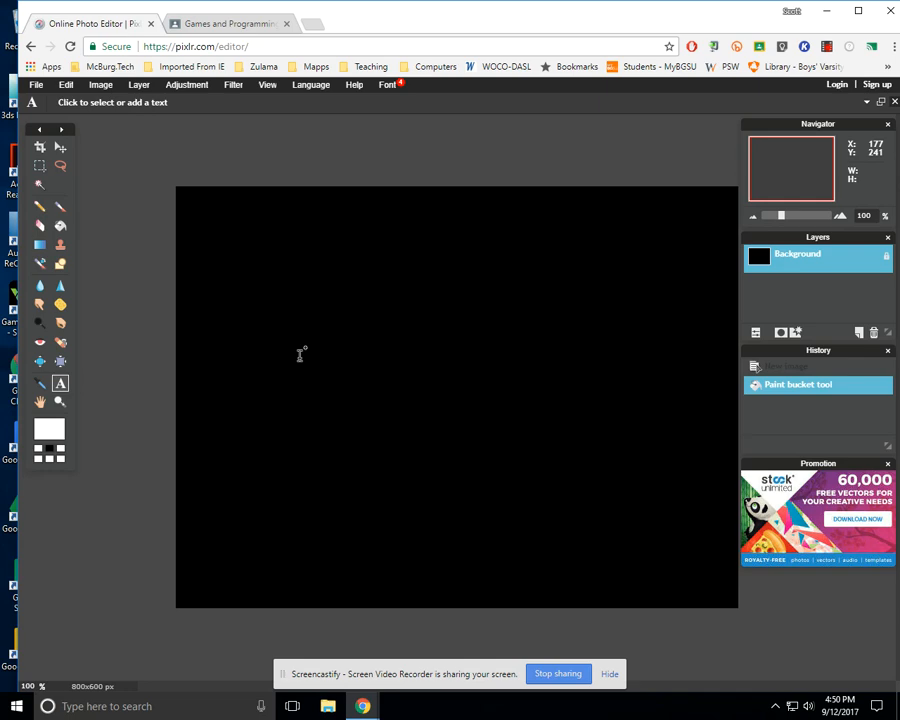
left_click(300, 354)
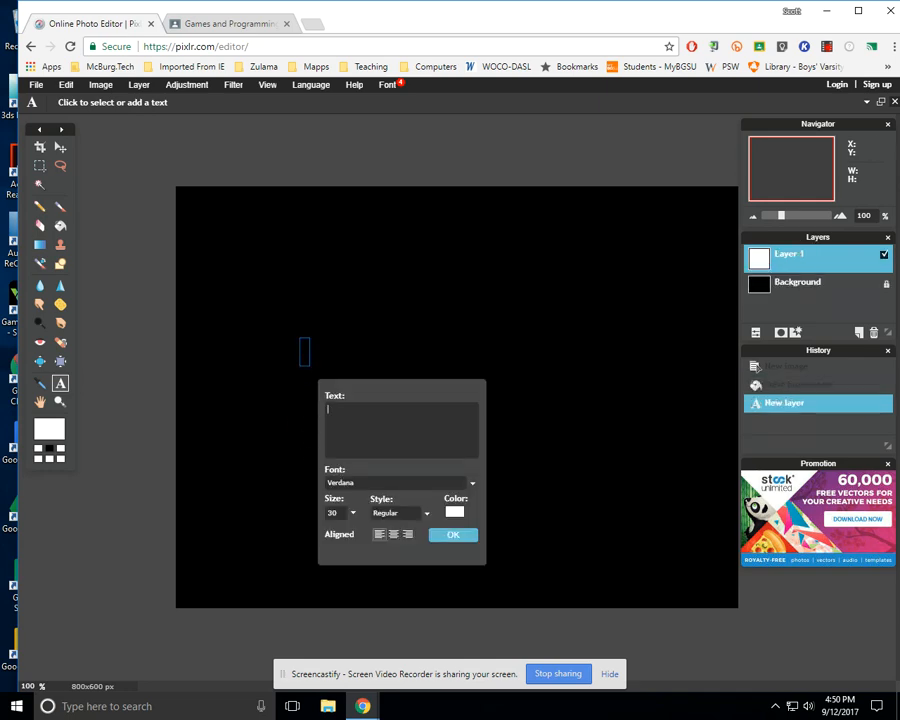
left_click(353, 513)
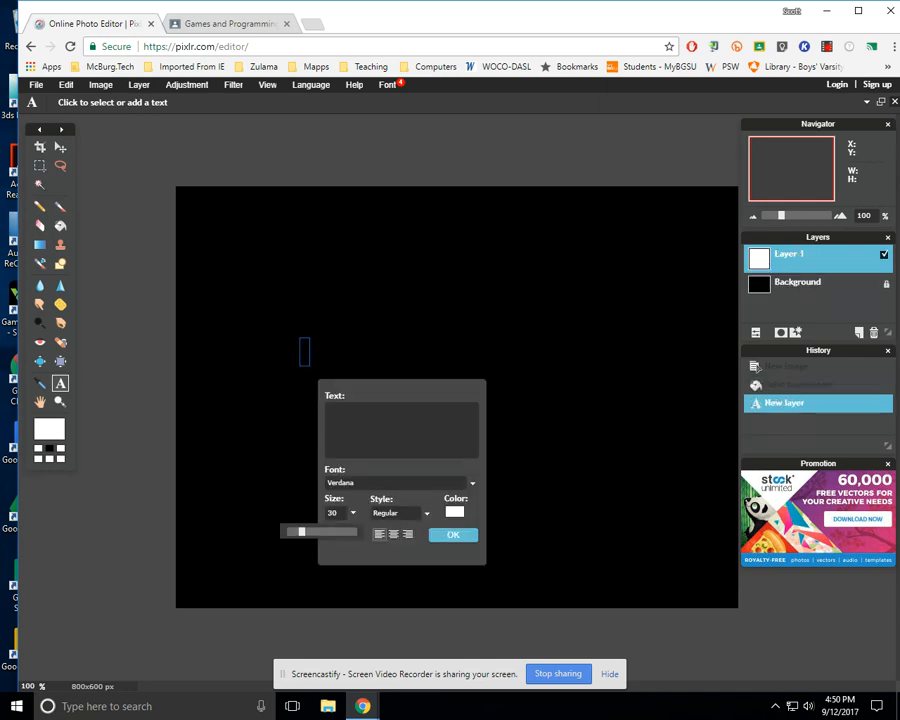
left_click_drag(301, 531, 355, 531)
left_click(426, 513)
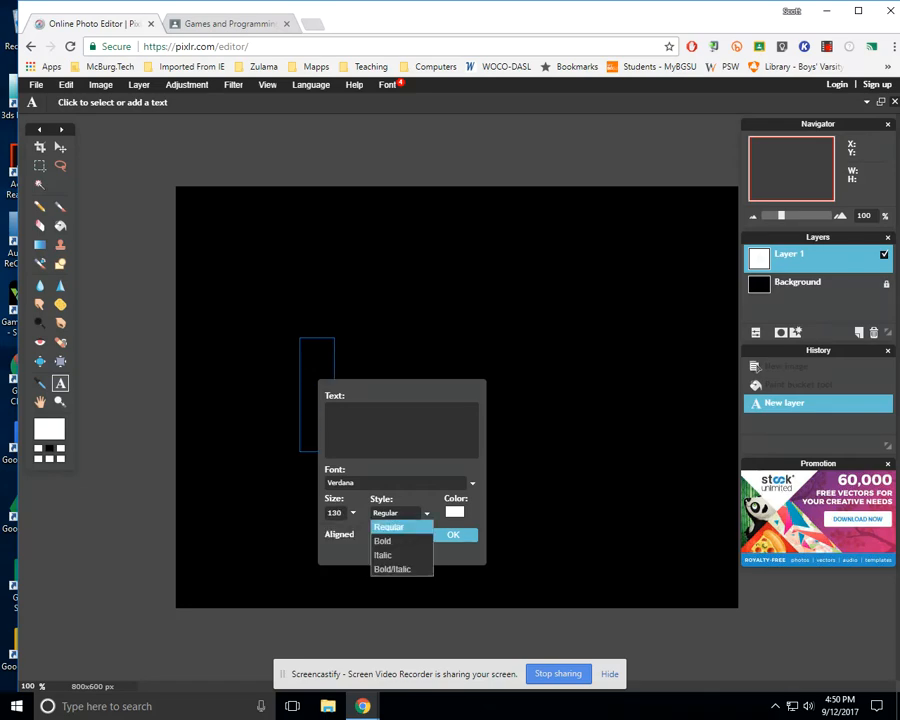
left_click(386, 538)
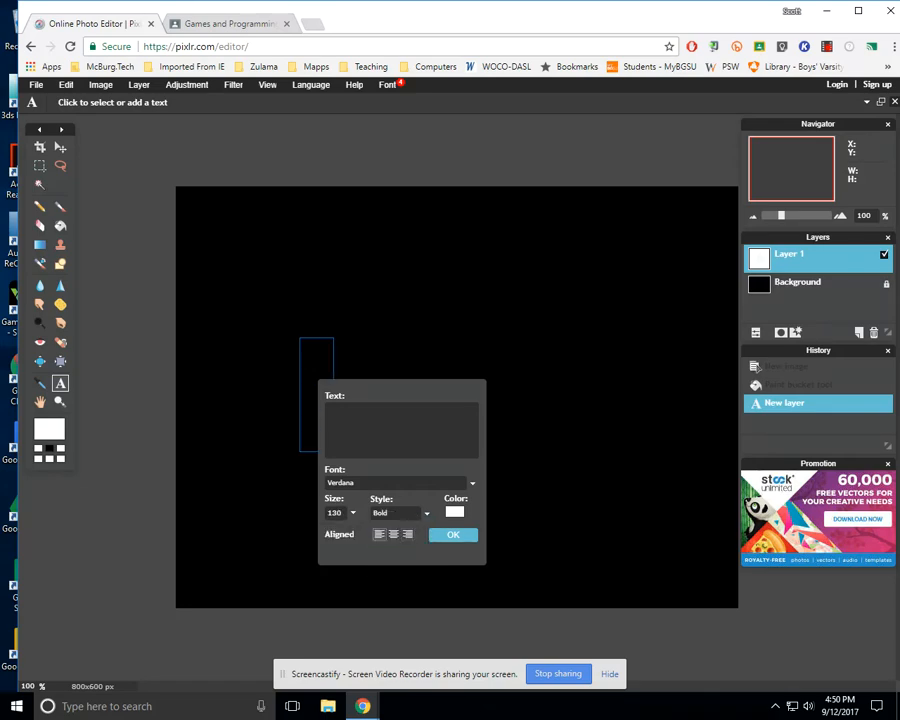
left_click(472, 484)
left_click(345, 524)
type("VATICAN")
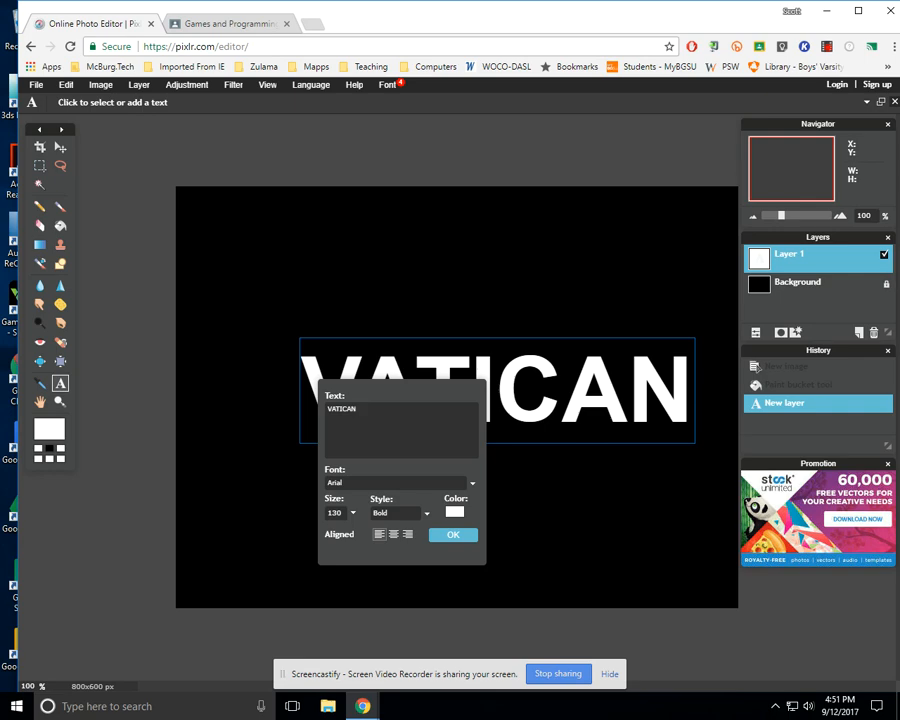
left_click(455, 534)
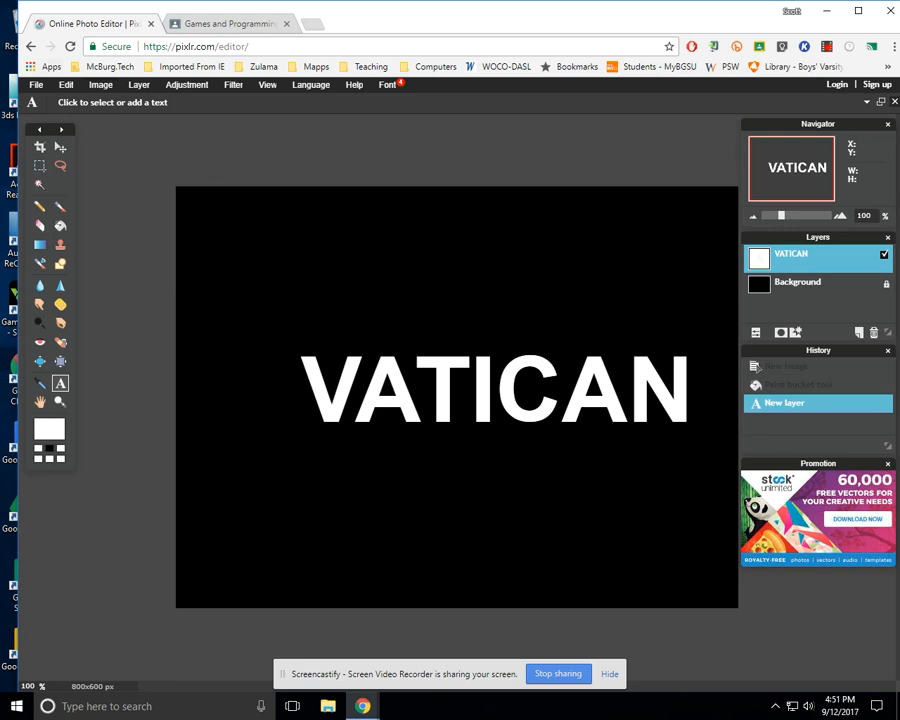
Rasterize the VATICAN text layer and use Free Transform to make it wider and taller, centred across nearly the full canvas width.
left_click(138, 84)
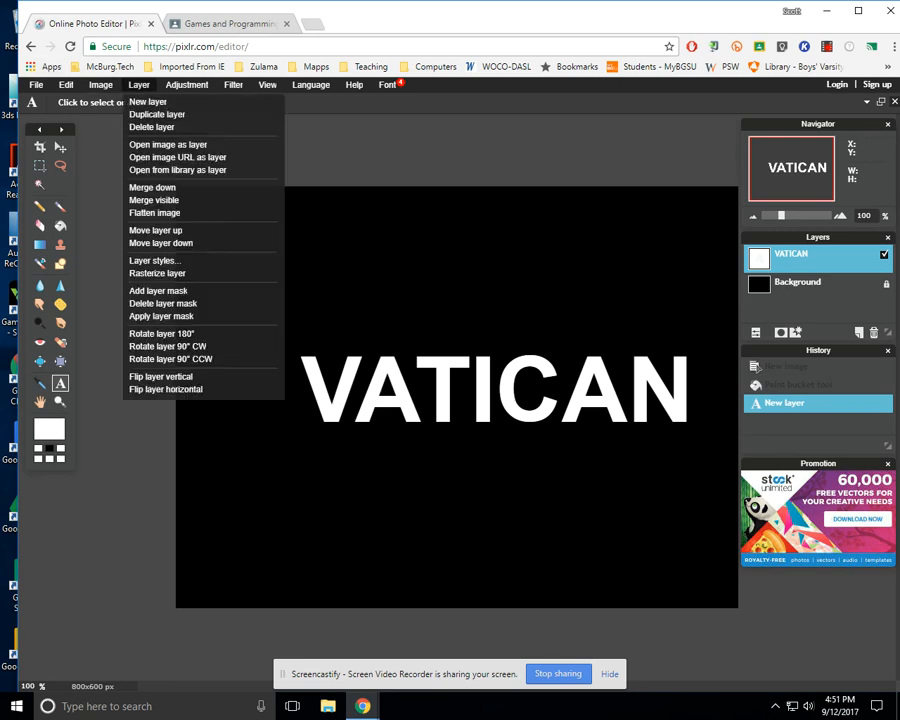
left_click(157, 273)
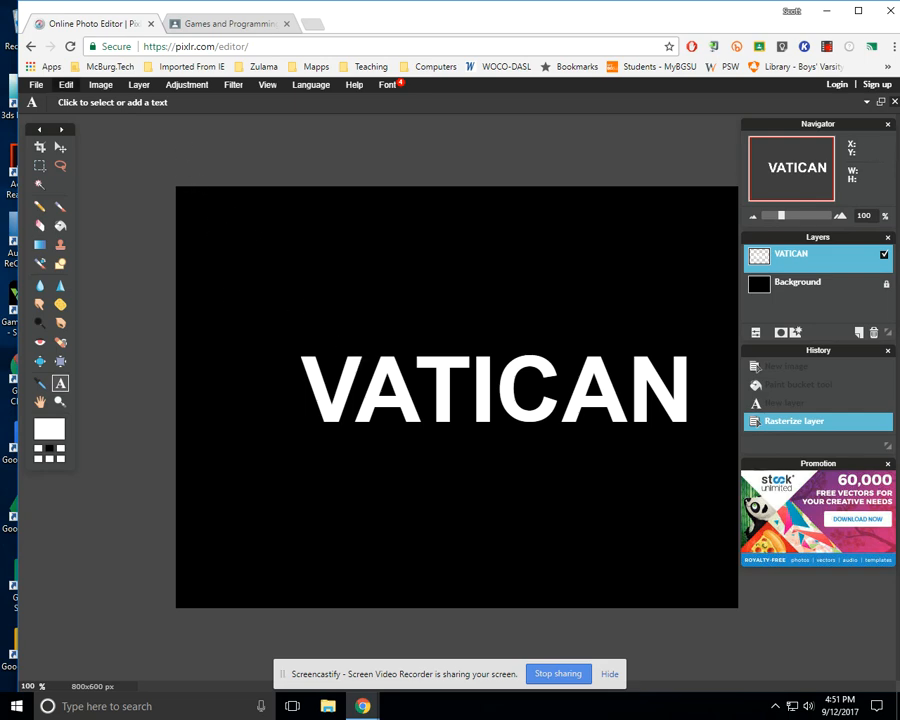
left_click(66, 84)
left_click(90, 187)
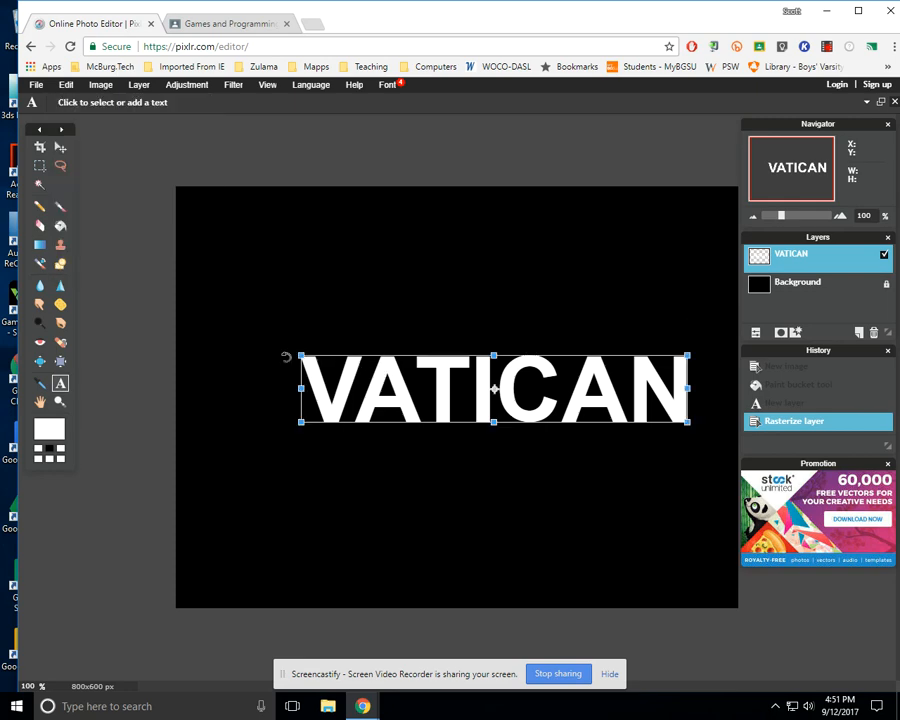
left_click_drag(298, 353, 214, 318)
left_click_drag(492, 373, 454, 373)
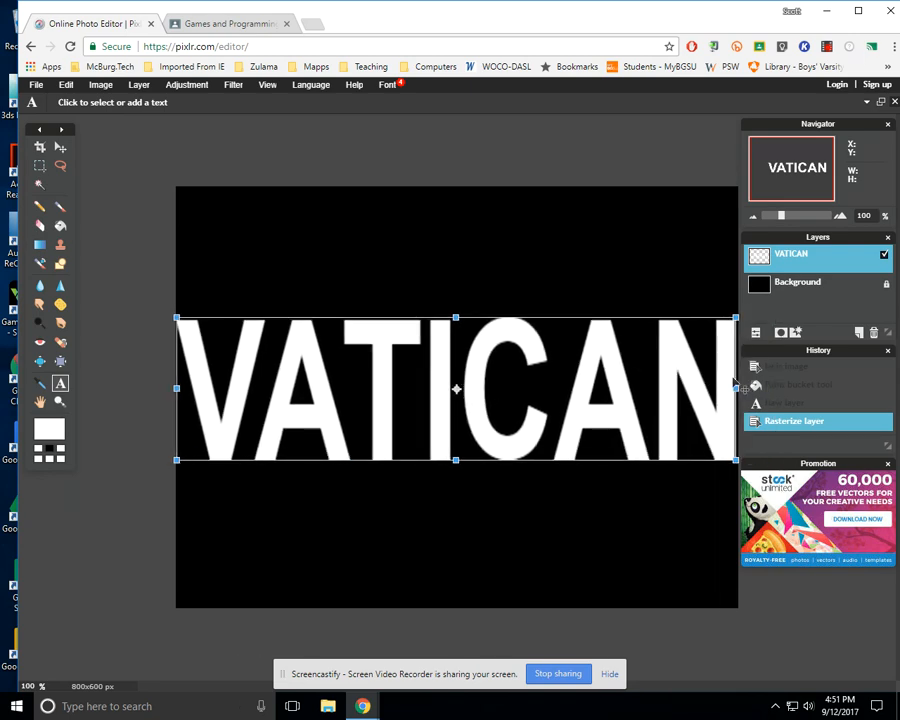
left_click_drag(736, 388, 714, 388)
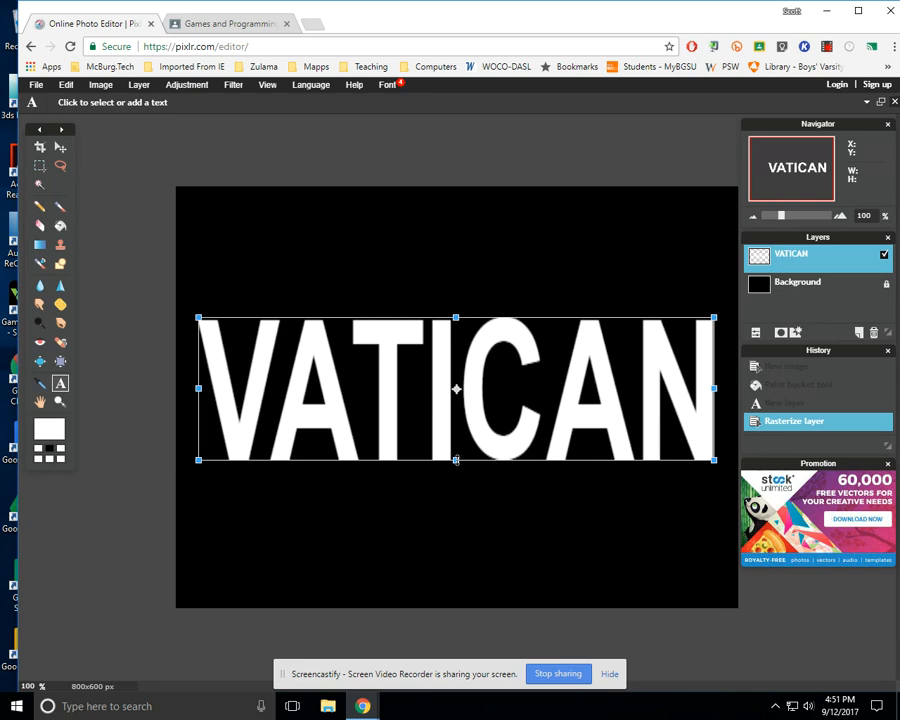
left_click_drag(458, 461, 458, 483)
left_click_drag(455, 399, 458, 424)
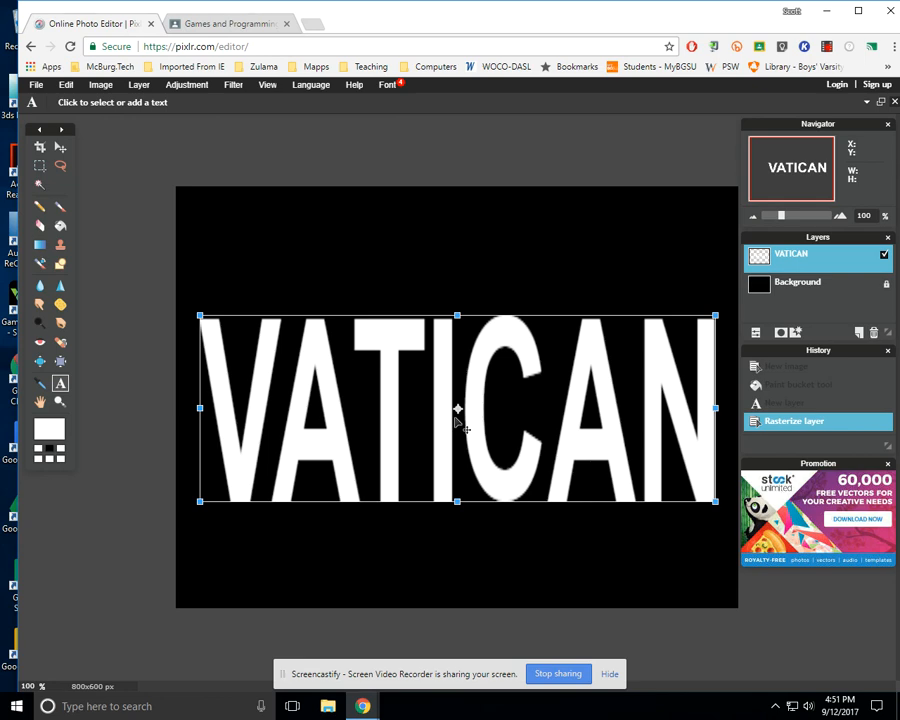
left_click(319, 291)
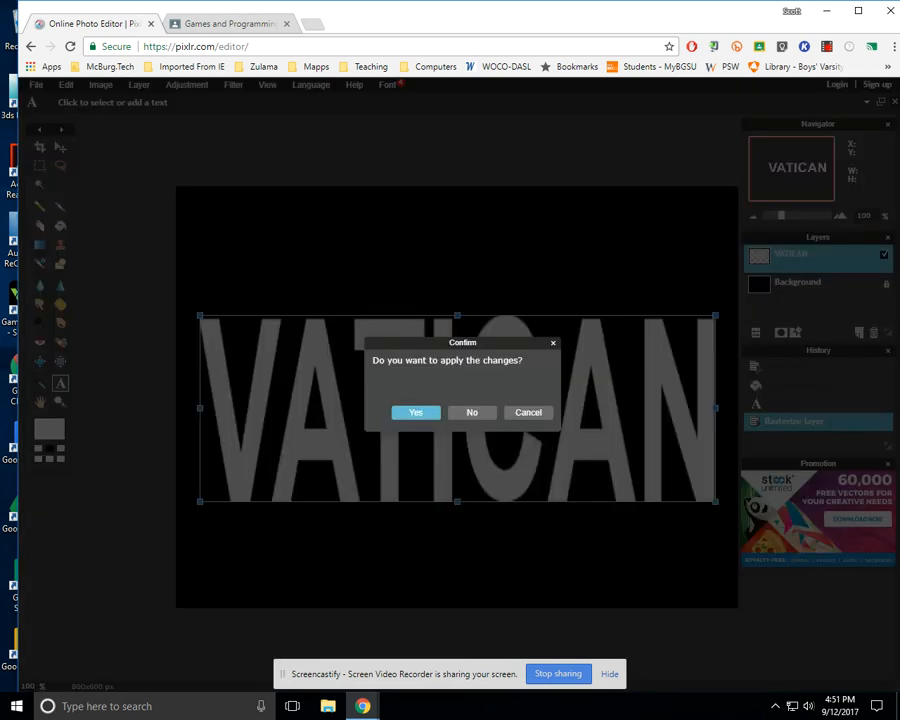
left_click(415, 412)
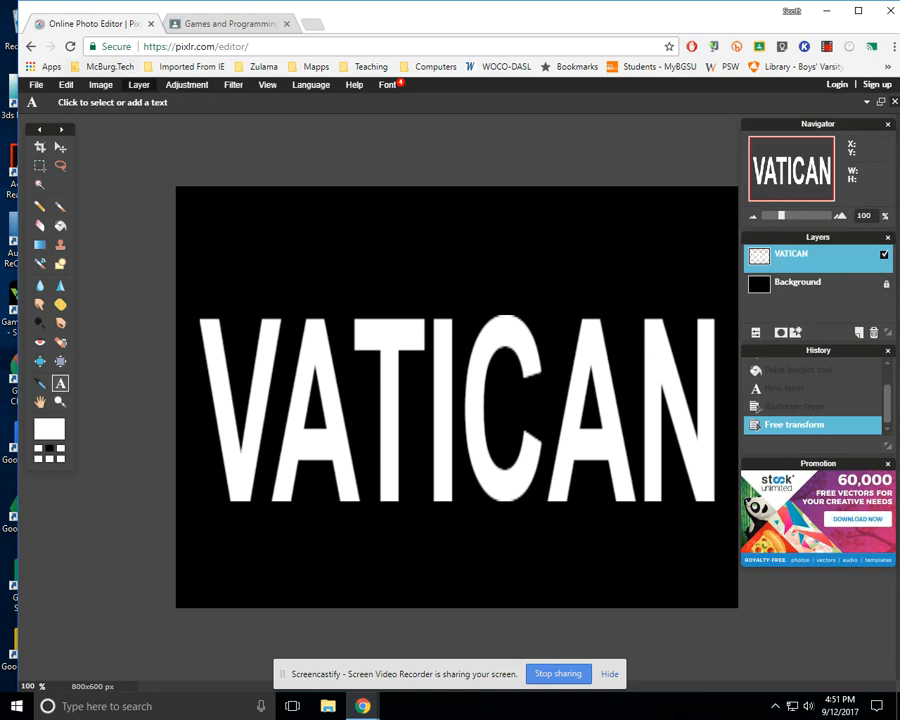
Merge the VATICAN layer down into the background and add the vatican image file as a new layer.
left_click(139, 84)
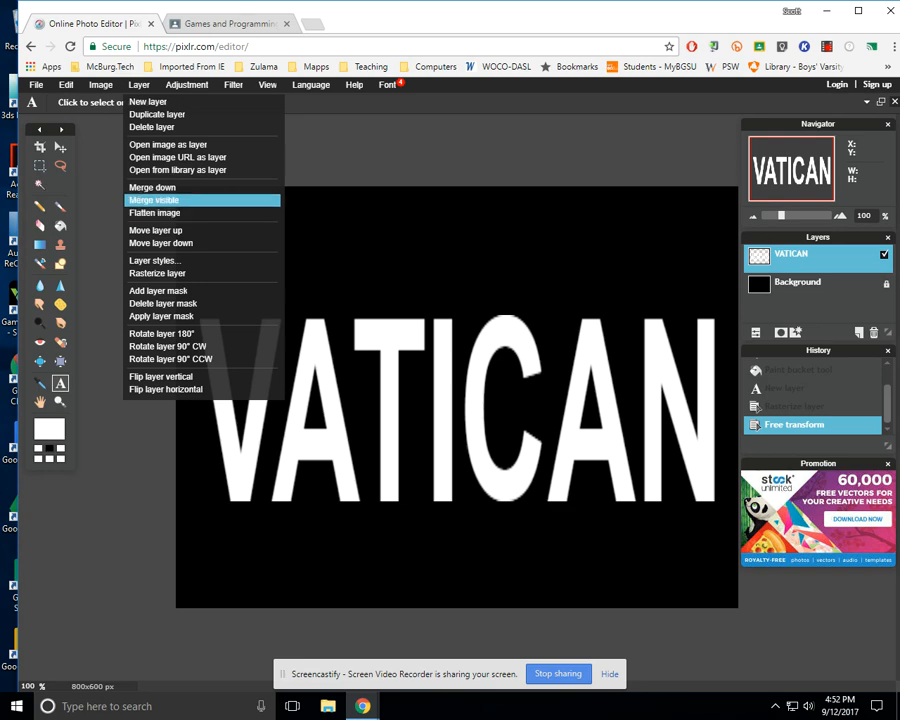
left_click(173, 187)
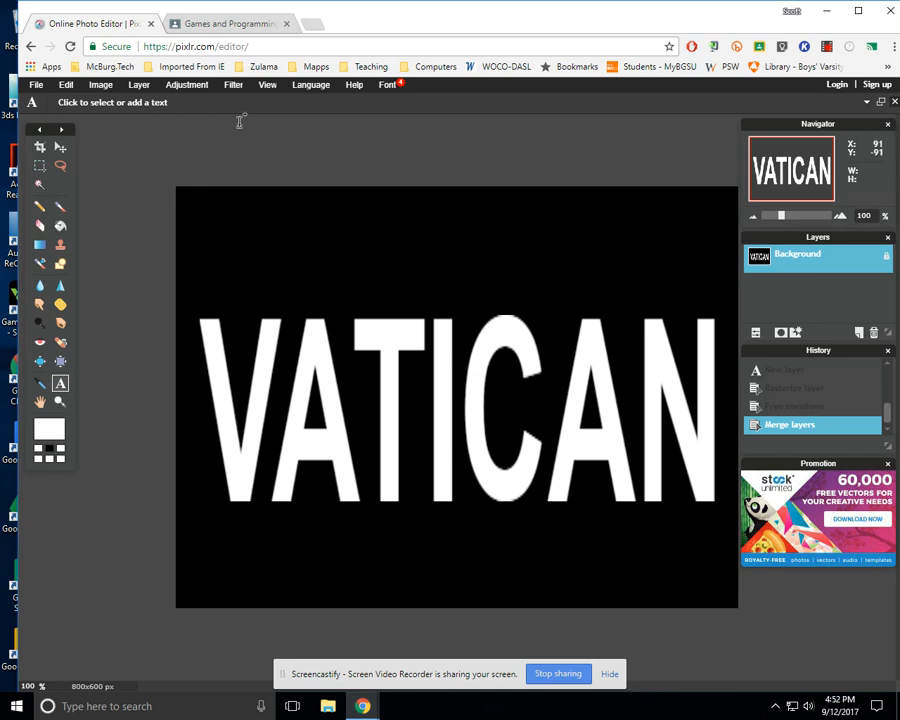
left_click(139, 84)
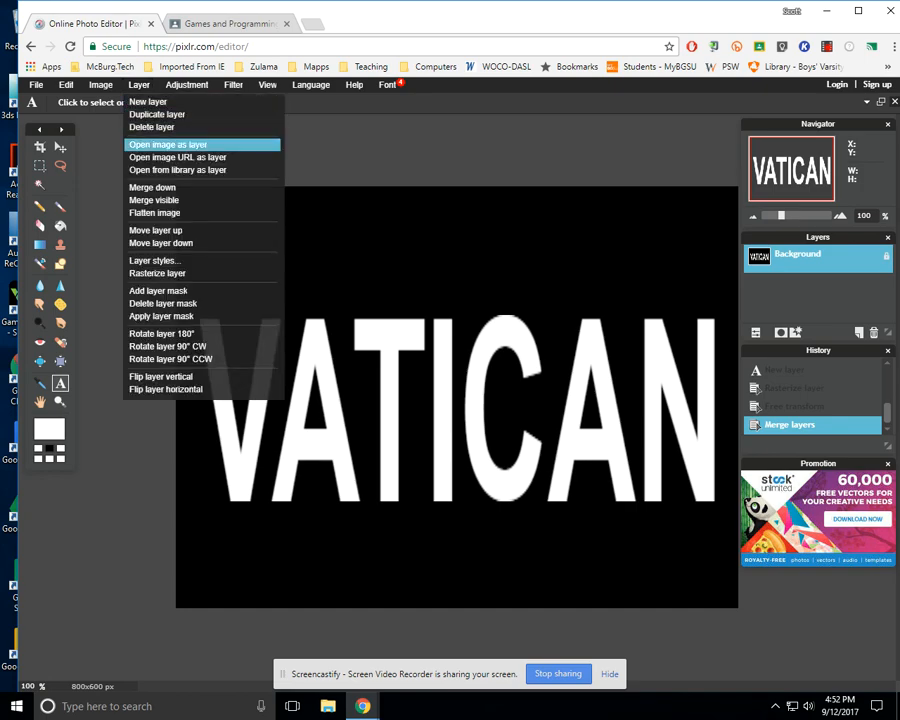
left_click(168, 144)
left_click(182, 182)
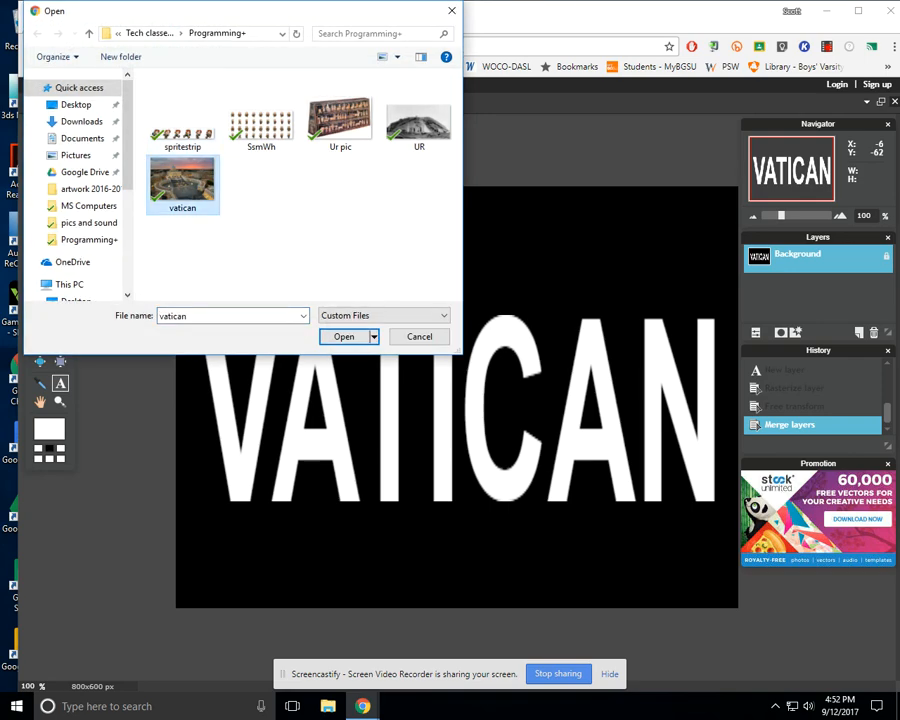
left_click(344, 337)
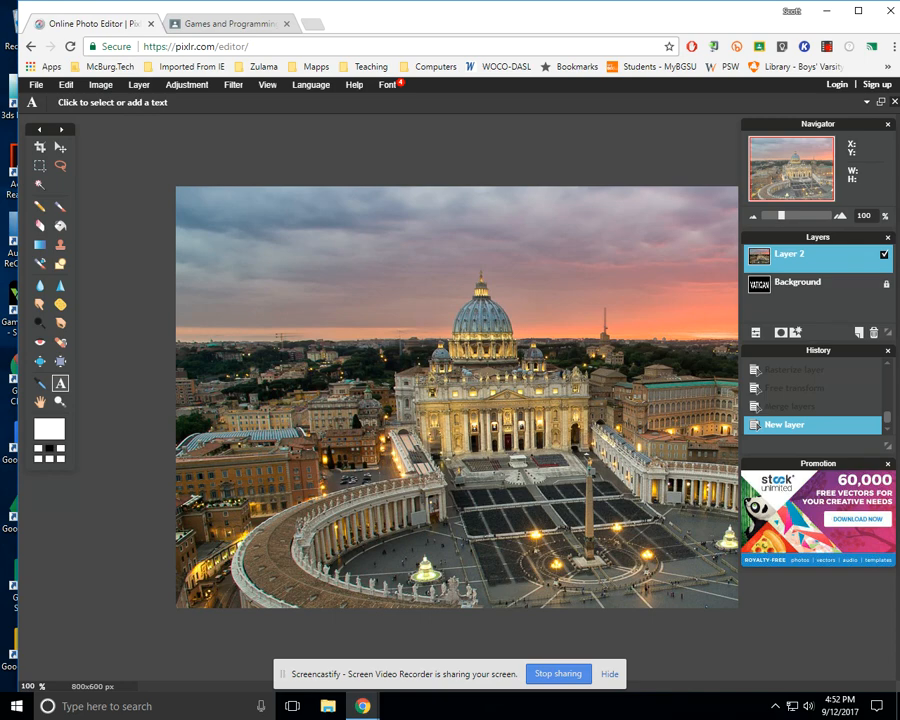
Lower Layer 2's opacity to 52 and use Free Transform to scale the photo down to roughly the canvas width.
left_click(756, 332)
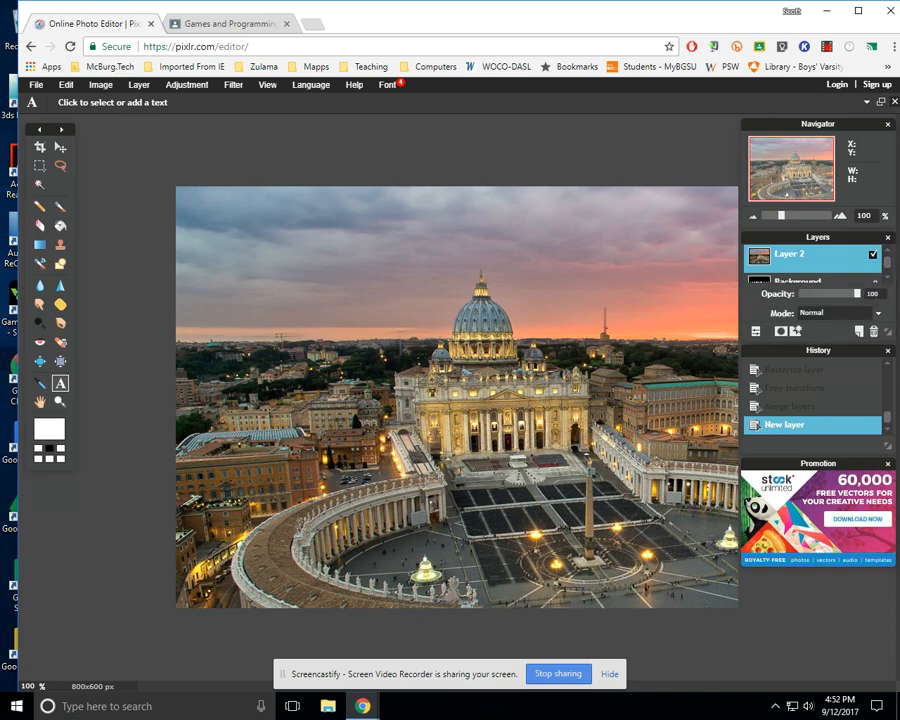
left_click_drag(856, 293, 828, 293)
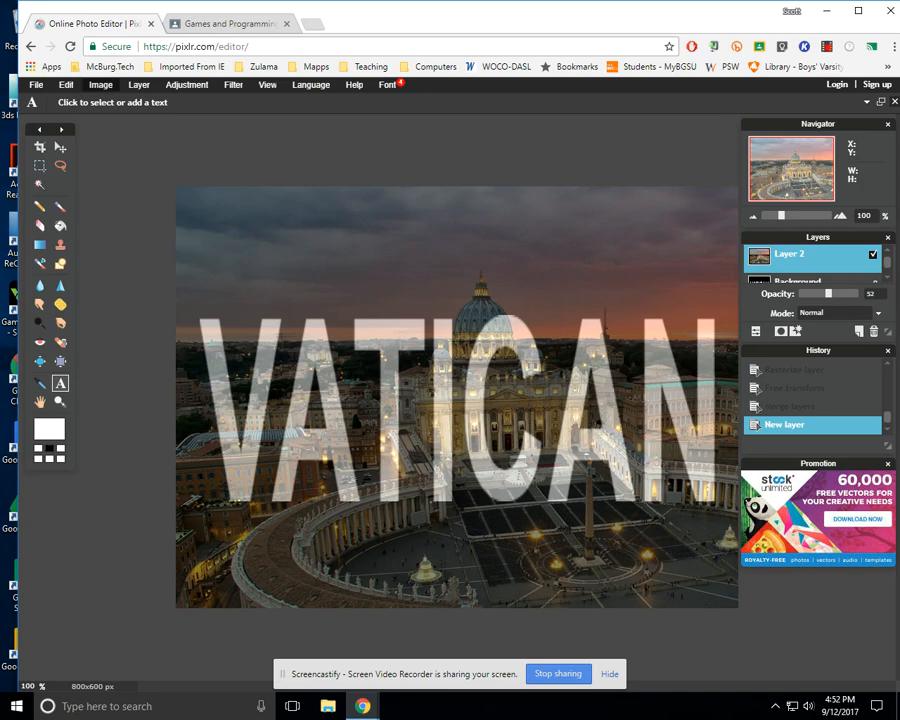
left_click(66, 84)
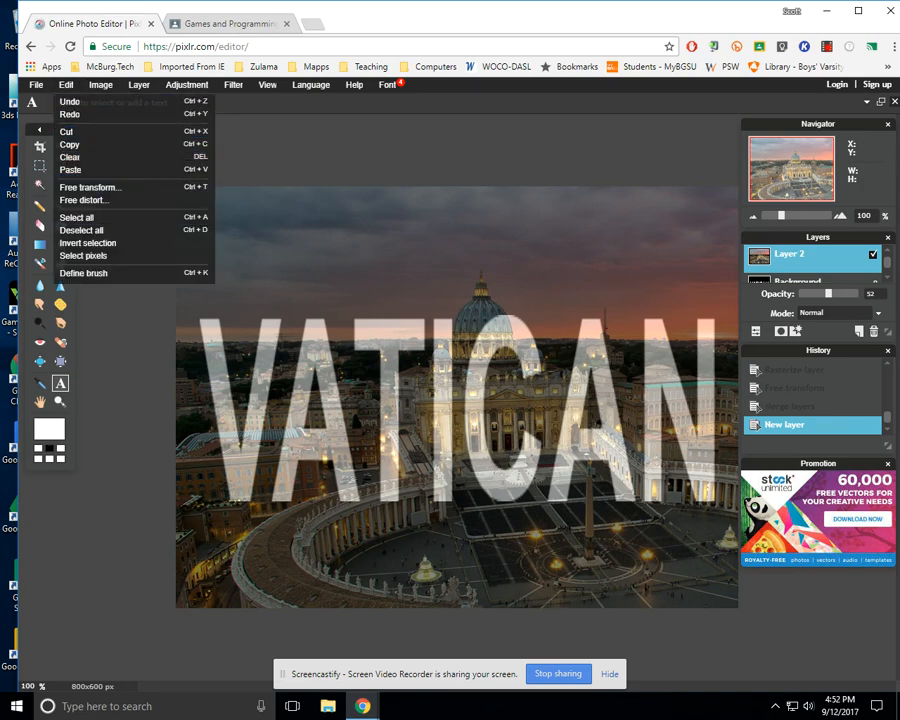
left_click(88, 187)
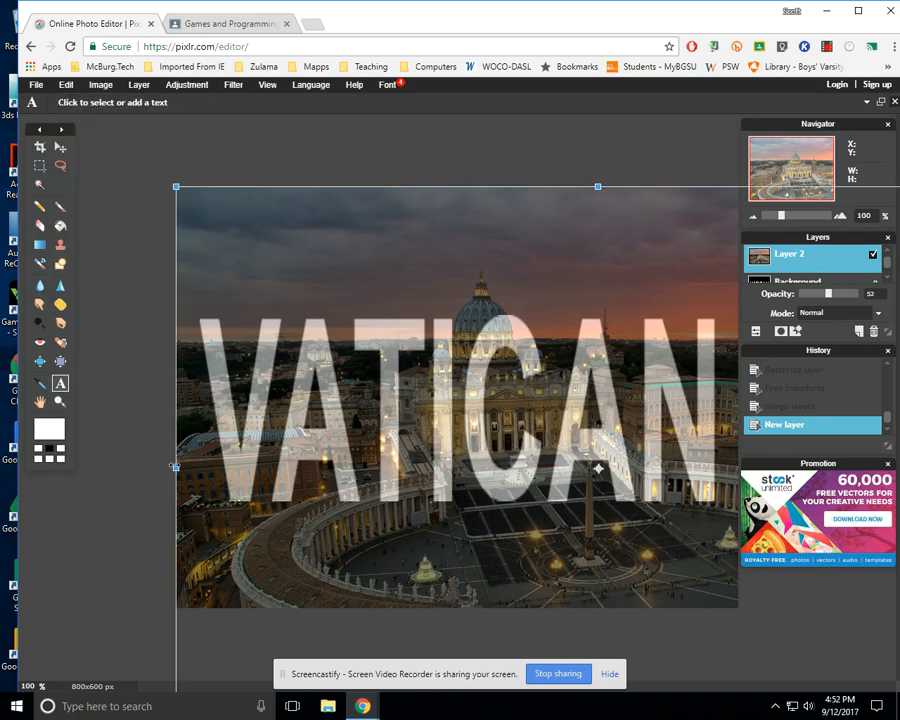
left_click_drag(176, 187, 263, 273)
left_click_drag(404, 346, 327, 301)
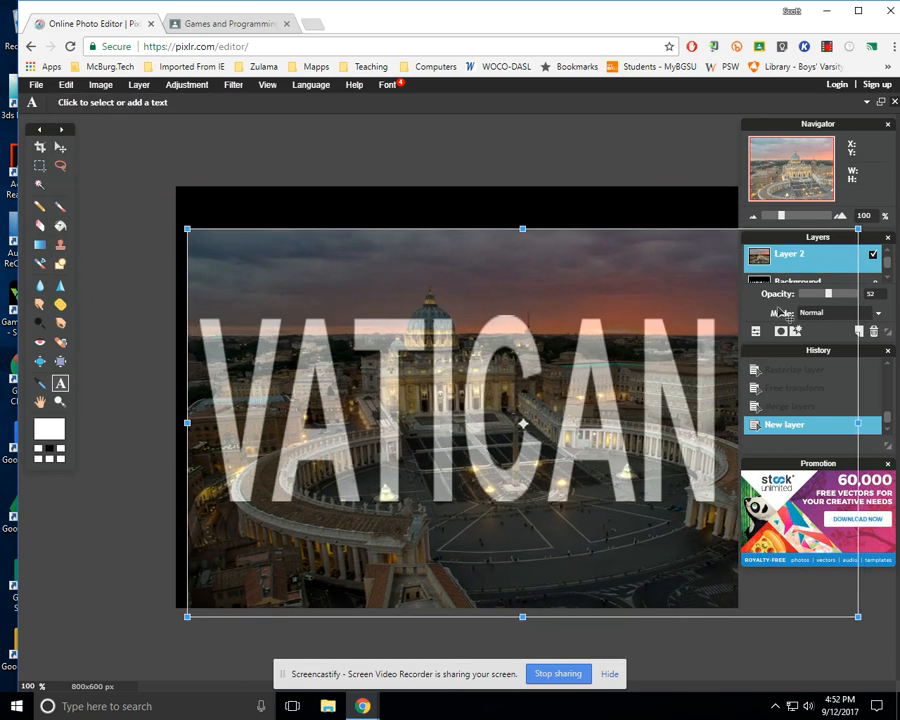
left_click_drag(858, 617, 734, 561)
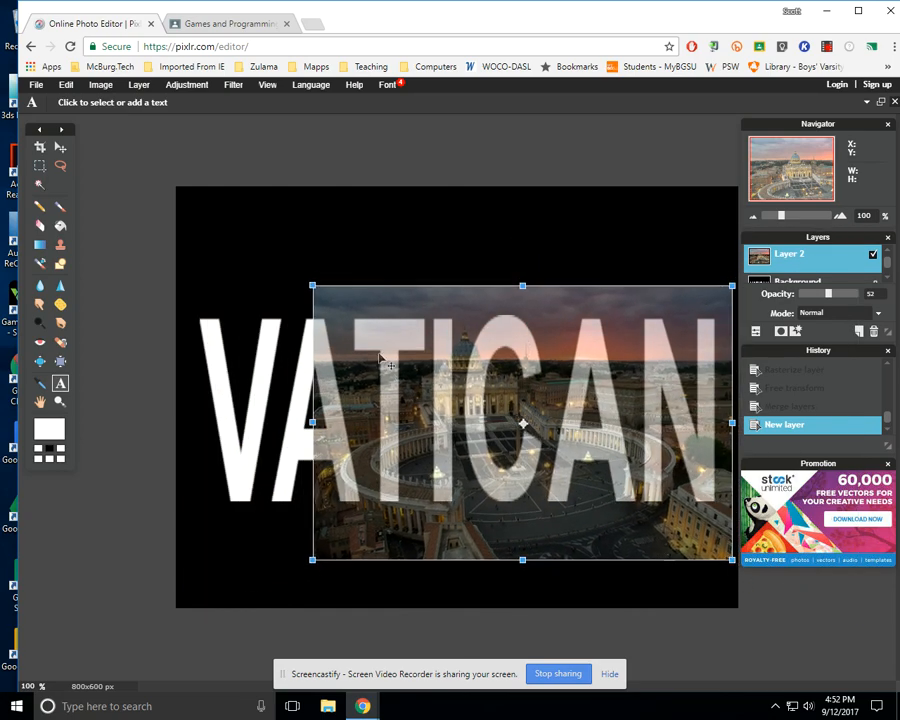
left_click_drag(313, 286, 175, 243)
left_click_drag(438, 364, 423, 341)
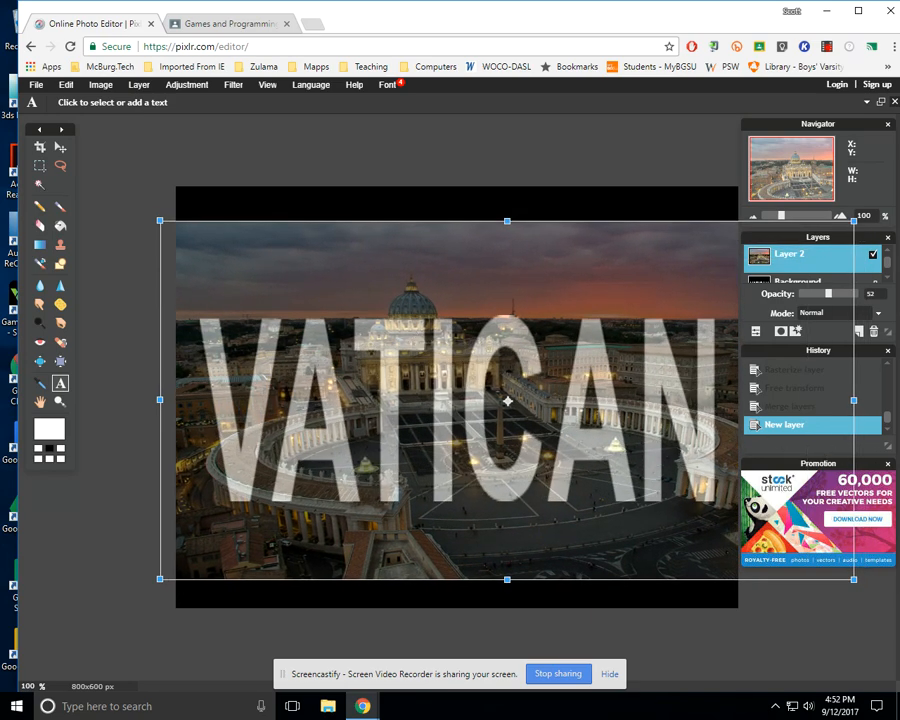
Narrow and shorten the photo until it just covers the VATICAN lettering on all sides, and apply the transform.
left_click_drag(853, 400, 736, 386)
left_click_drag(284, 413, 242, 413)
left_click_drag(460, 393, 435, 373)
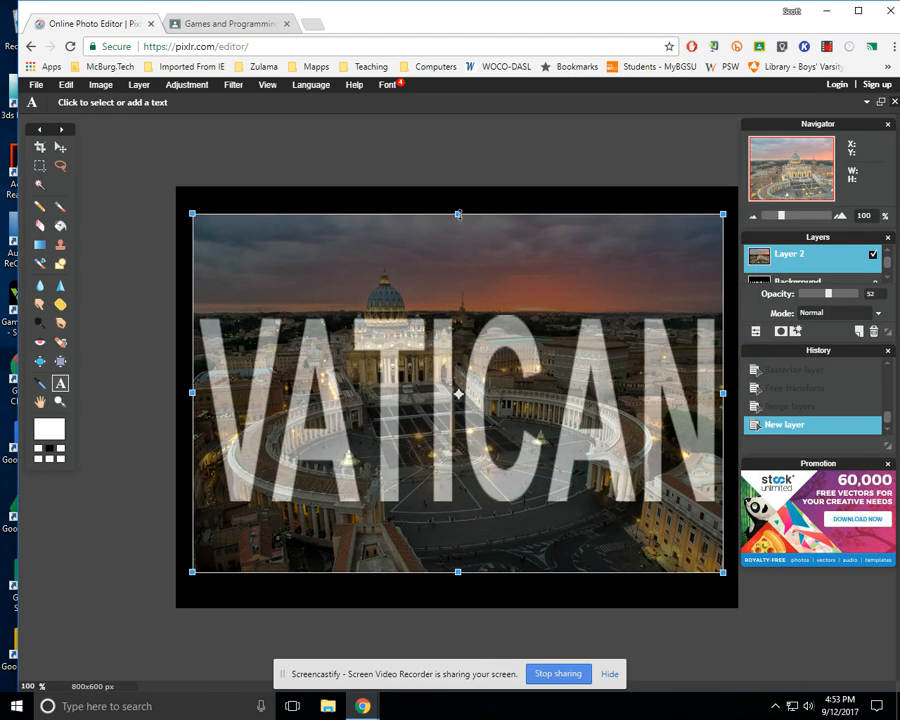
left_click_drag(457, 214, 455, 262)
left_click_drag(462, 317, 462, 333)
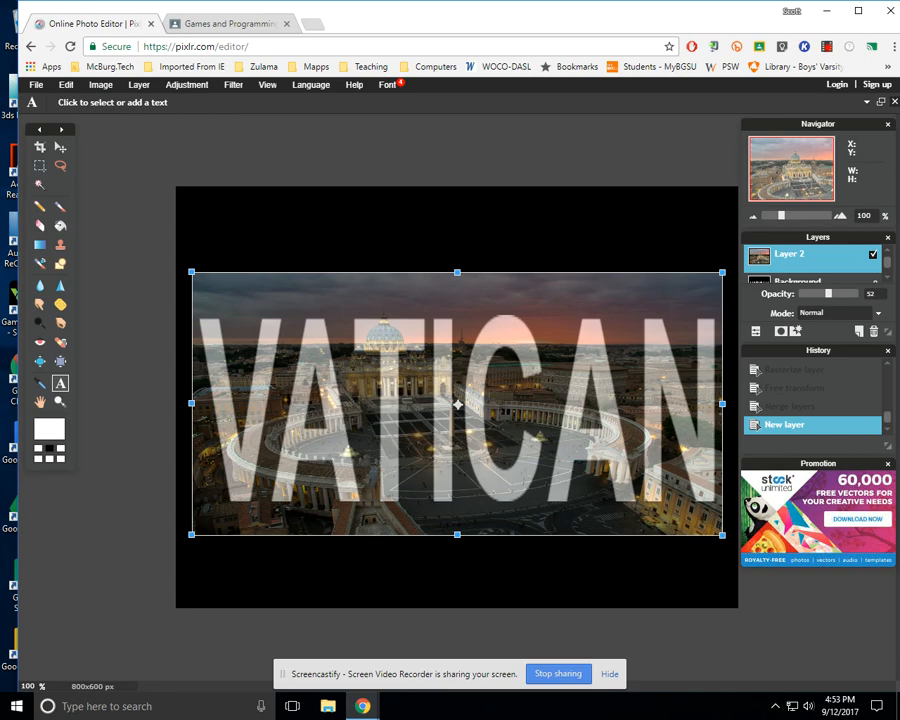
key("Return")
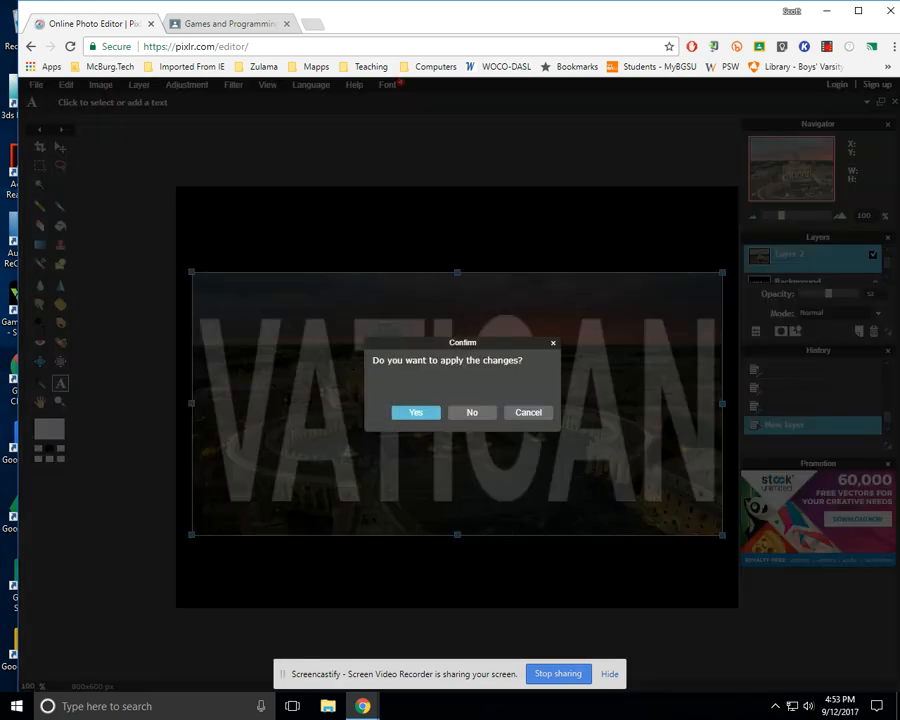
key("Return")
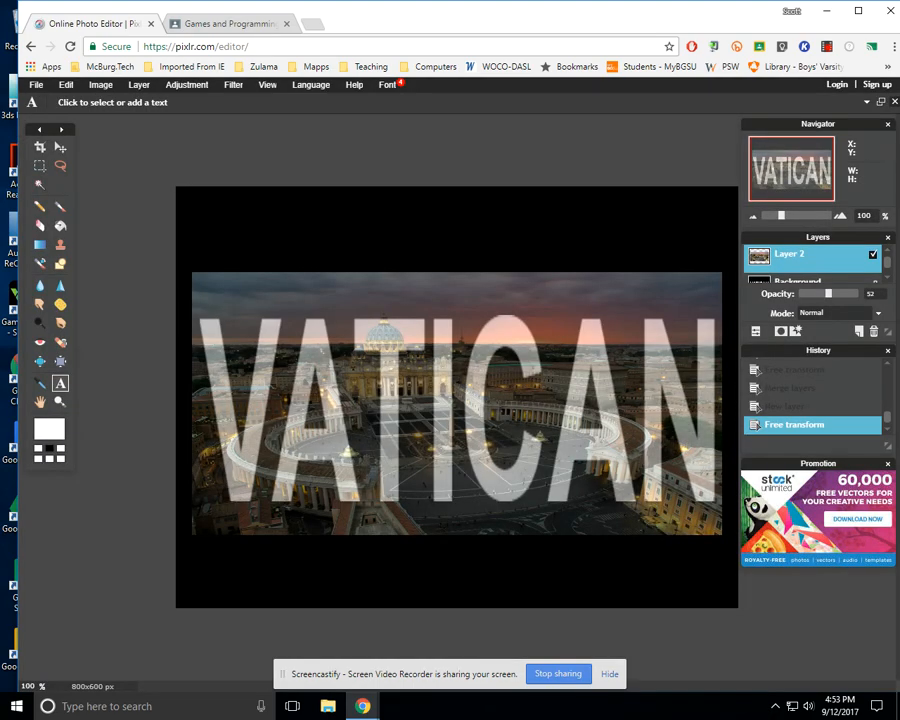
Toggle Layer 2's visibility off and on to compare the photo's coverage with the letters on the Background layer.
left_click(756, 331)
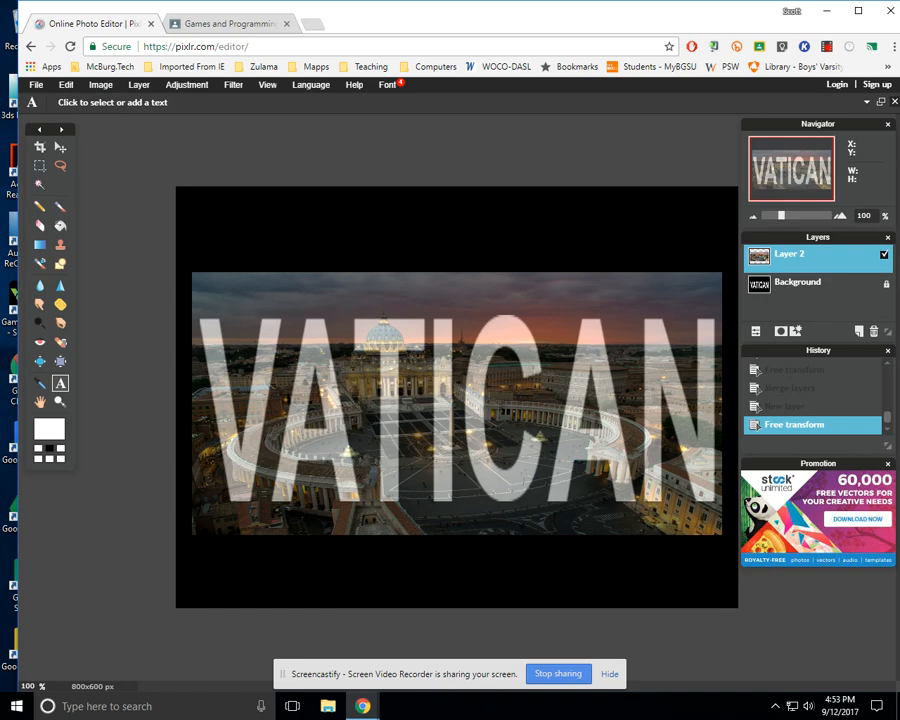
left_click(812, 285)
left_click(884, 254)
left_click(884, 254)
left_click(884, 254)
left_click(884, 254)
left_click(884, 254)
left_click(884, 254)
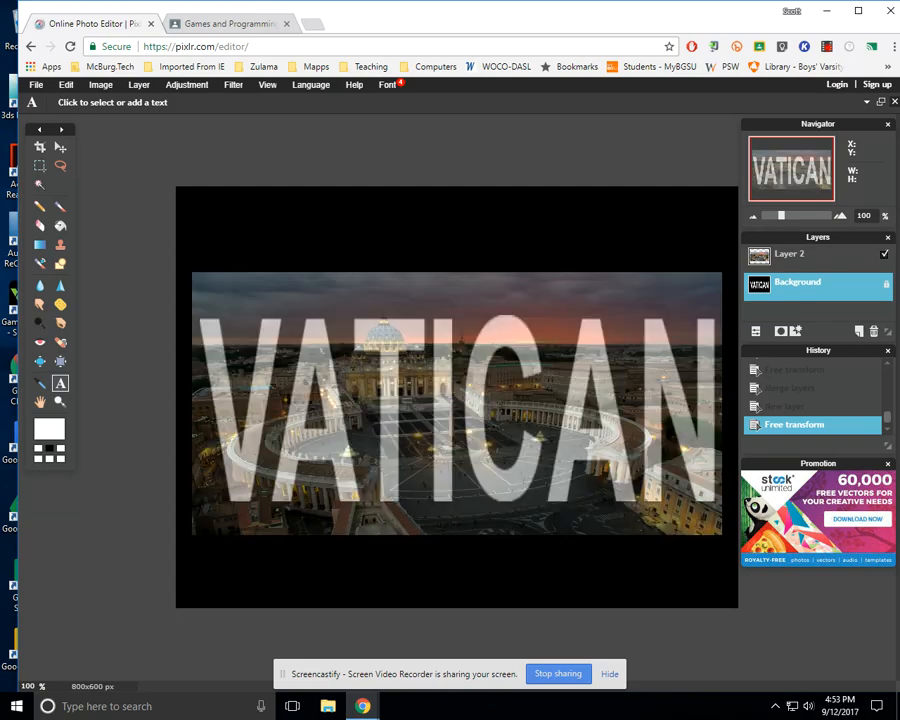
left_click(884, 254)
left_click(884, 254)
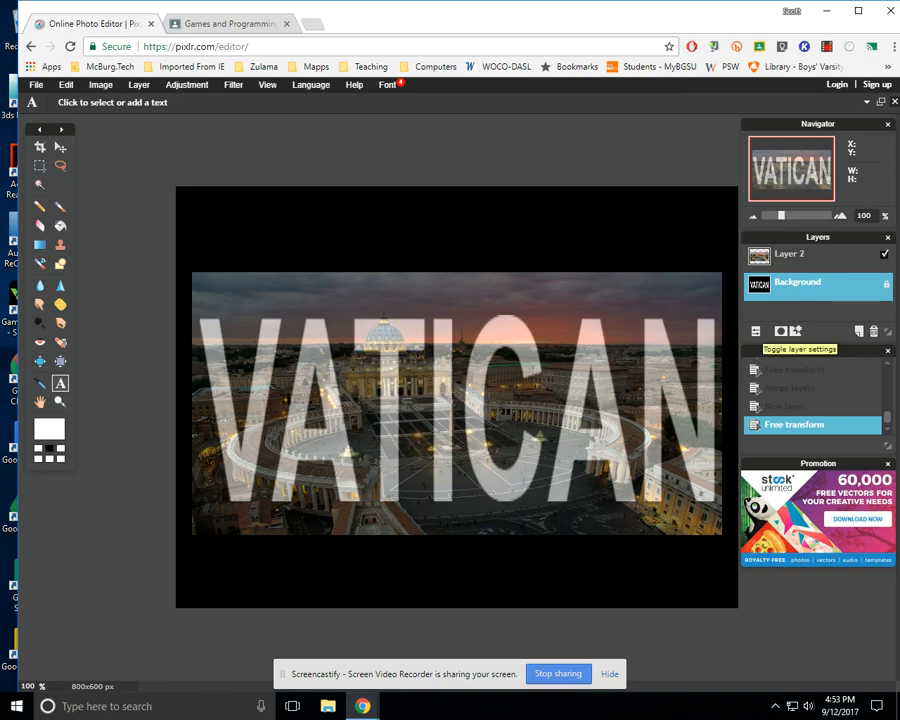
Raise Layer 2's opacity back to 100.
left_click(756, 331)
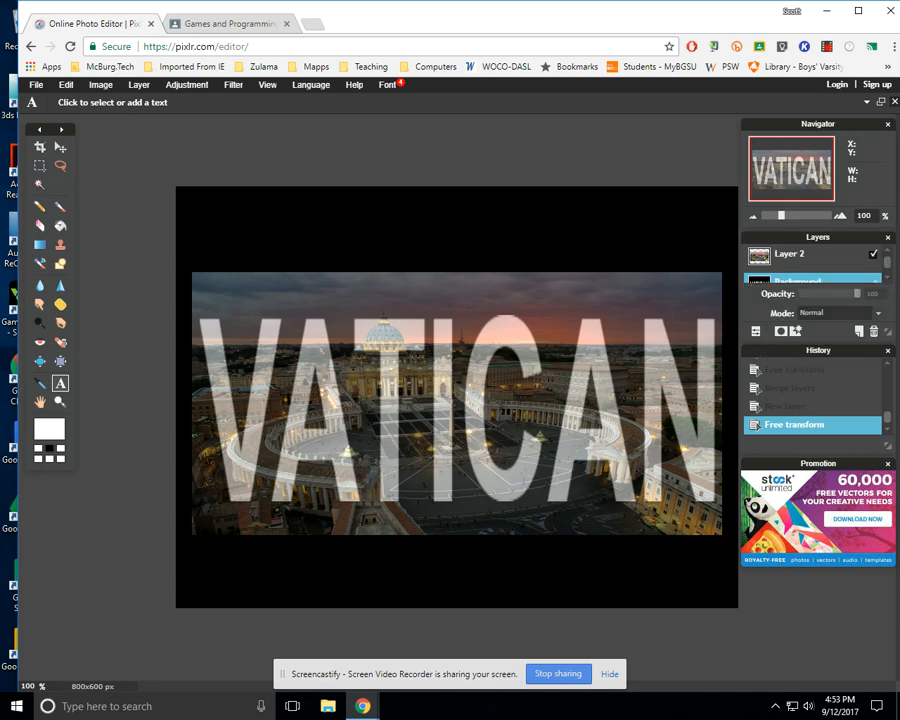
left_click(800, 256)
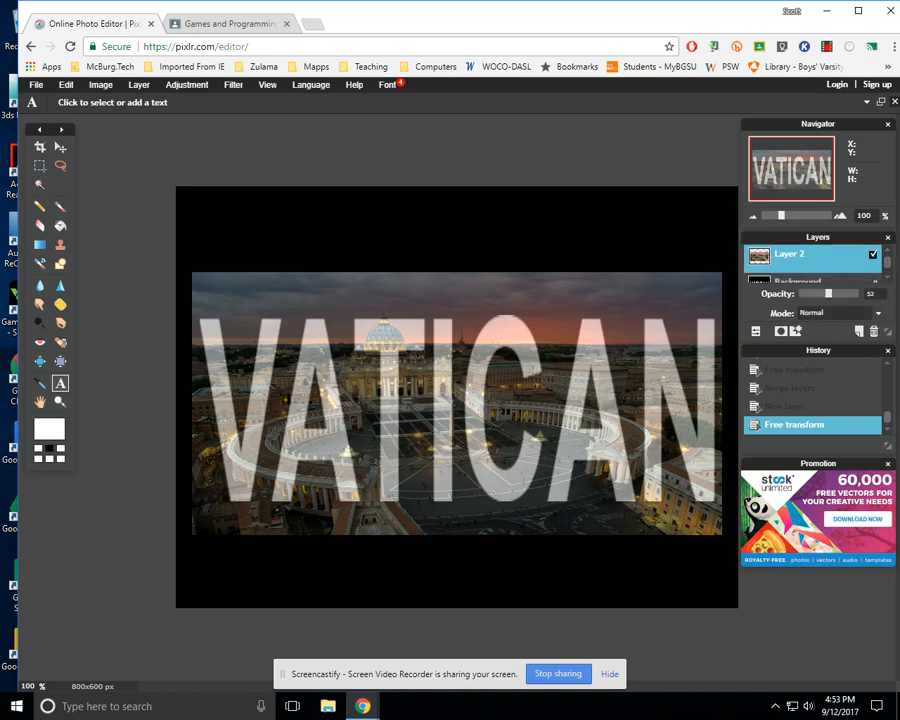
left_click_drag(828, 294, 858, 294)
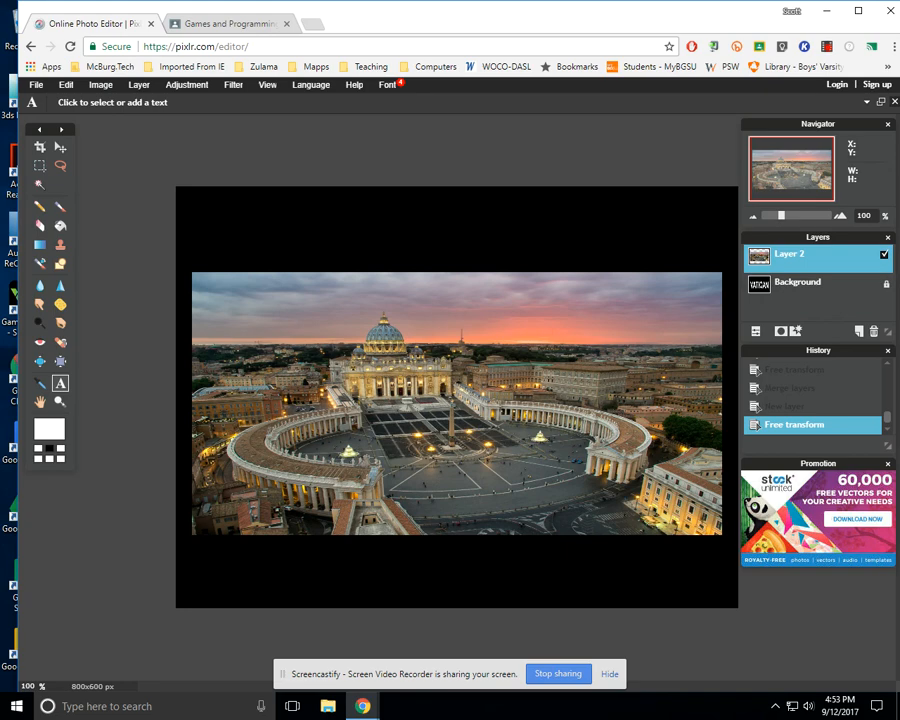
Toggle the photo layer's visibility to compare it with the lettering, and leave Layer 2 hidden.
left_click(884, 255)
left_click(884, 255)
left_click(884, 255)
left_click(884, 255)
left_click(884, 255)
left_click(884, 255)
left_click(884, 255)
left_click(884, 255)
left_click(884, 255)
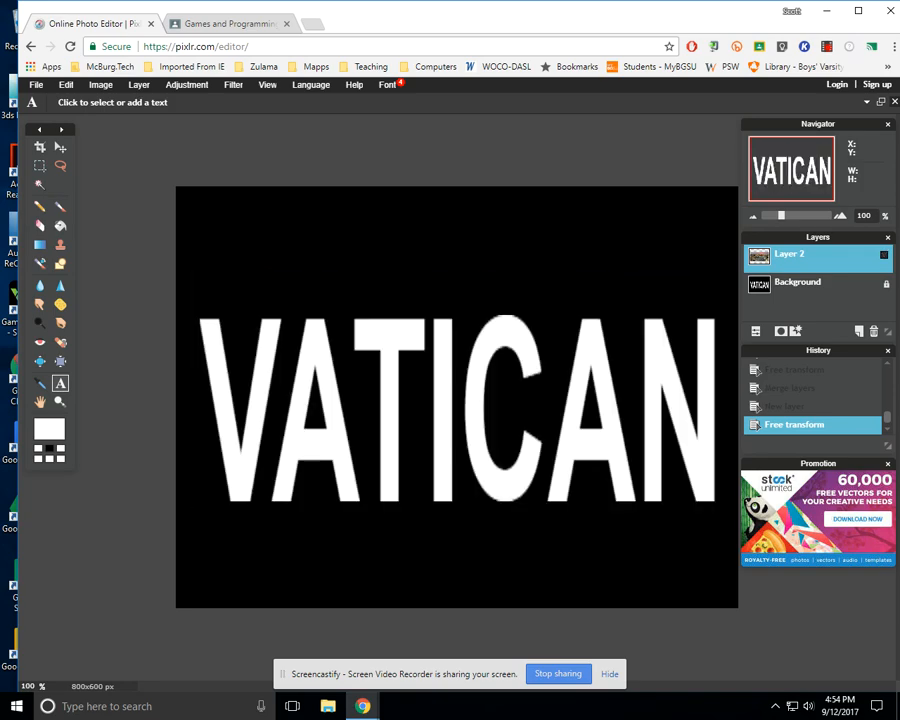
Select the black area surrounding the VATICAN letters on the Background layer with the Wand tool.
left_click(800, 283)
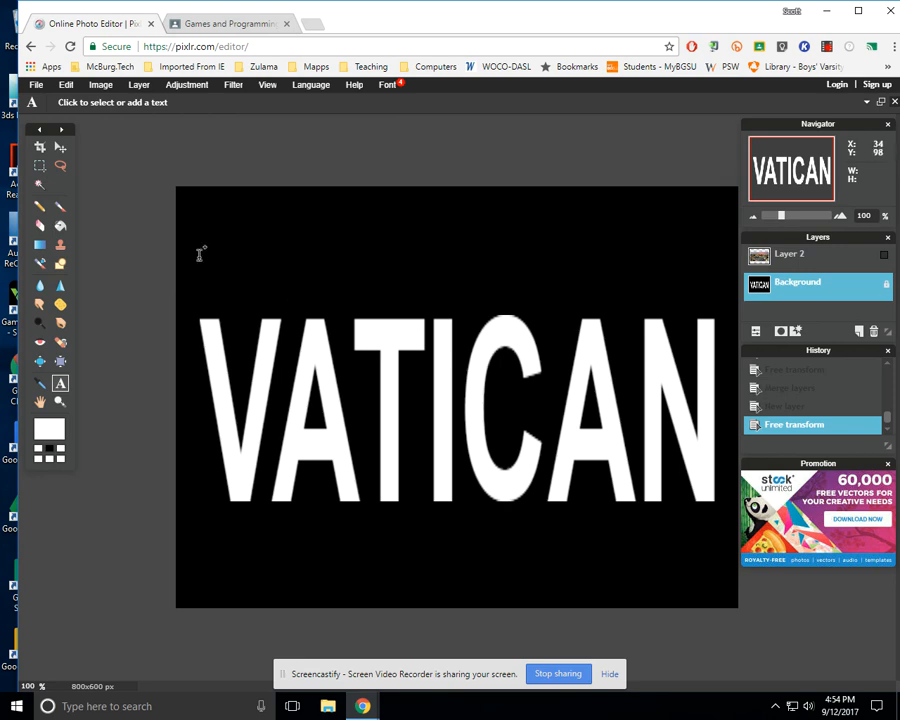
left_click(40, 184)
left_click(368, 241)
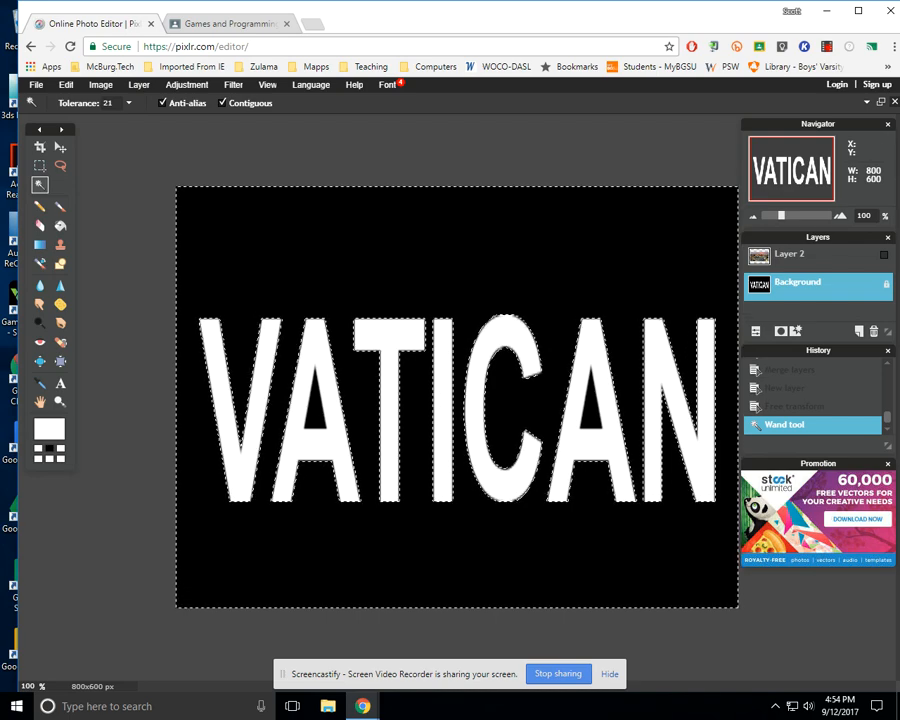
Show Layer 2 and erase the photo within the selection around the letters, using the hard round 200 eraser brush.
left_click(812, 257)
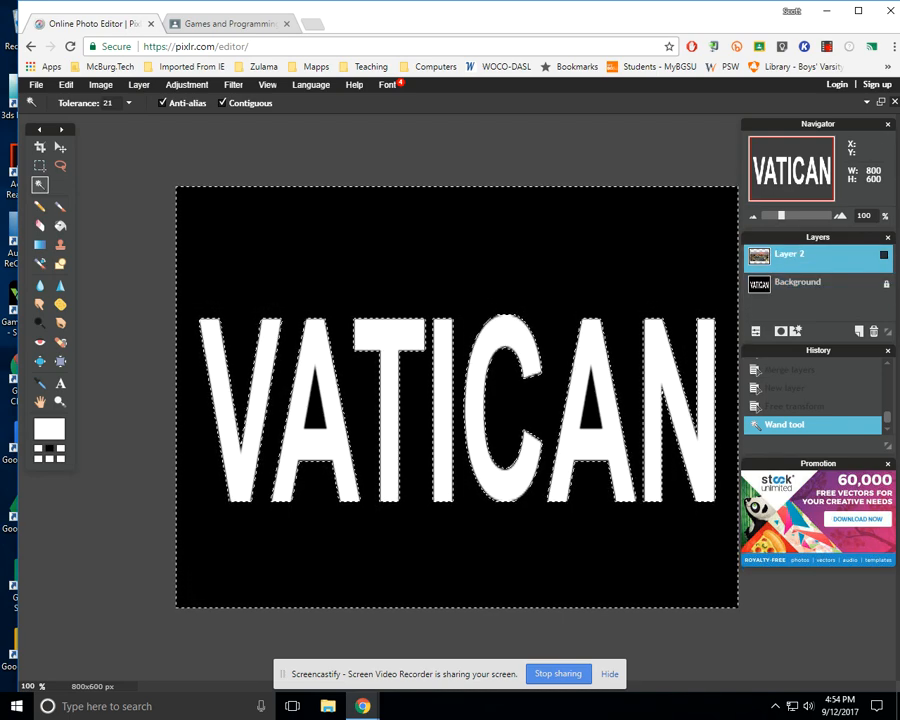
left_click(883, 255)
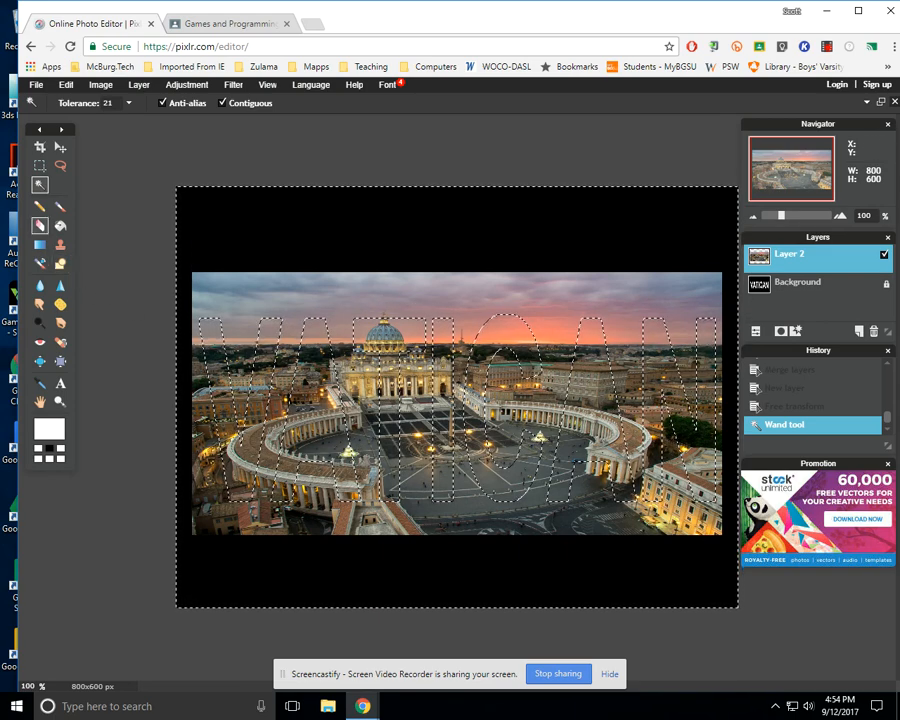
left_click(40, 226)
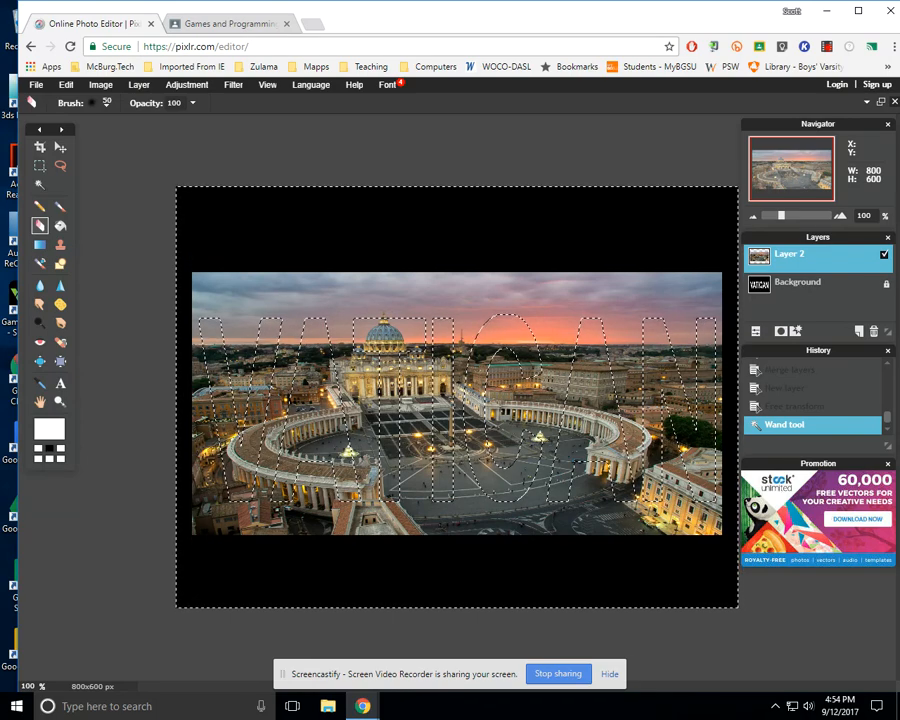
left_click(105, 102)
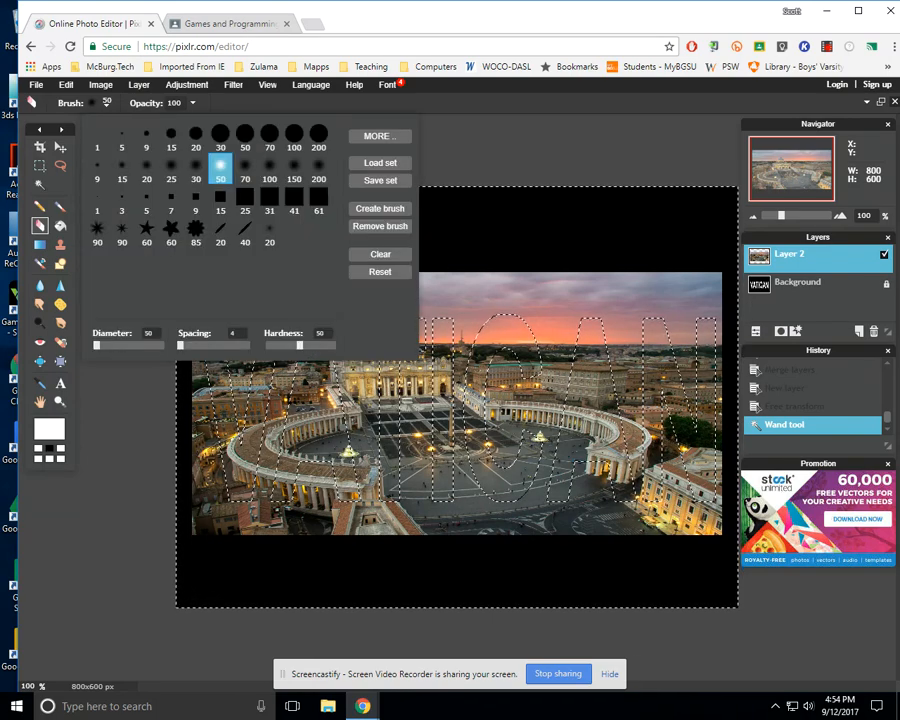
left_click(318, 136)
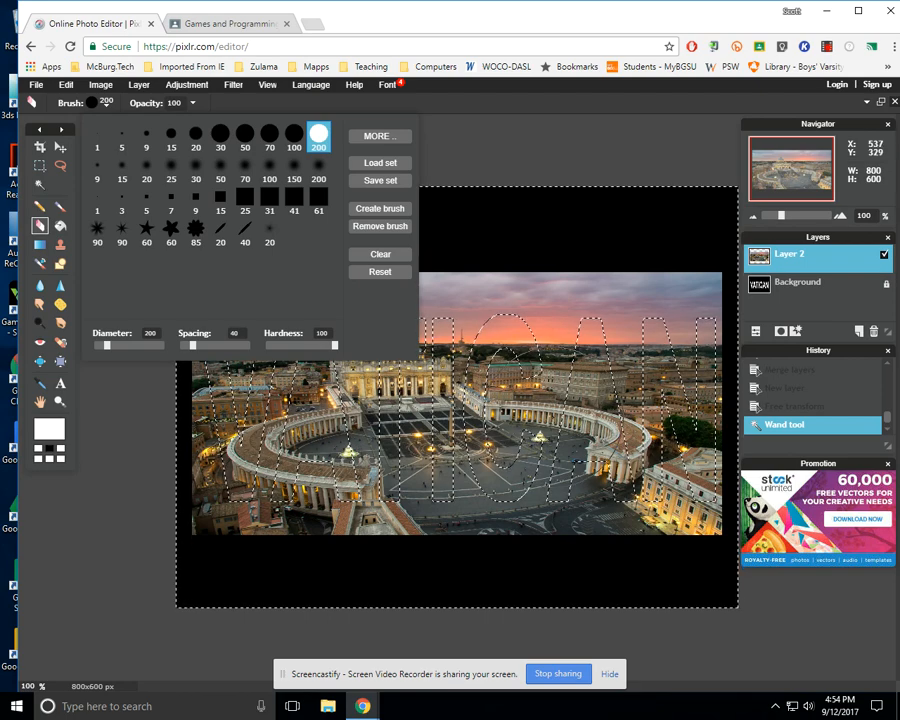
left_click(575, 326)
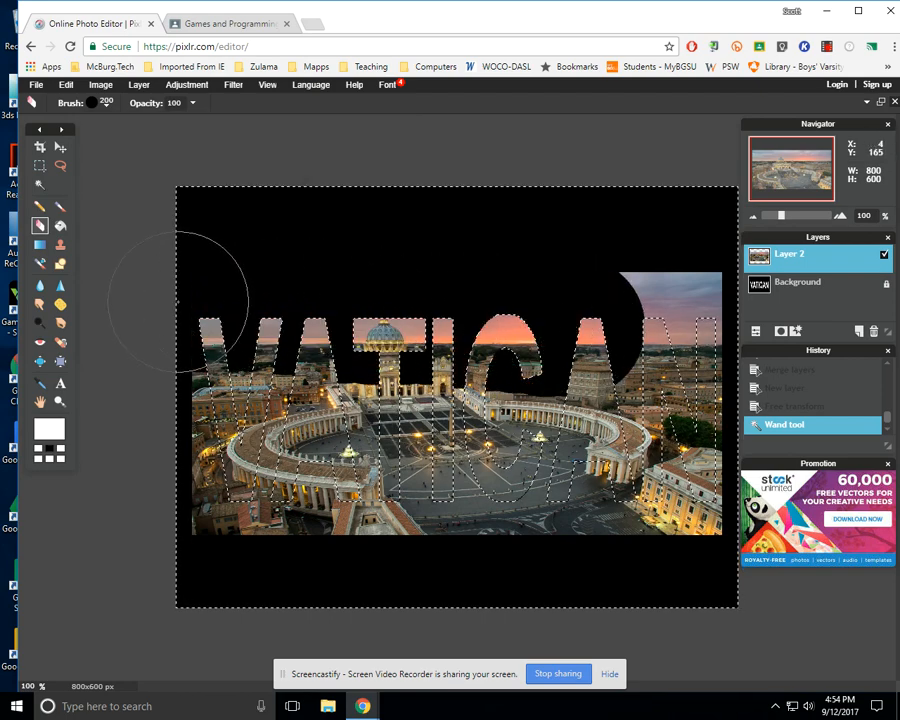
mouse_move(692, 434)
left_mouse_down()
mouse_move(683, 552)
mouse_move(478, 331)
mouse_move(508, 455)
mouse_move(441, 401)
mouse_move(384, 380)
mouse_move(367, 534)
mouse_move(283, 267)
mouse_move(236, 559)
mouse_move(203, 283)
mouse_move(263, 303)
left_mouse_up()
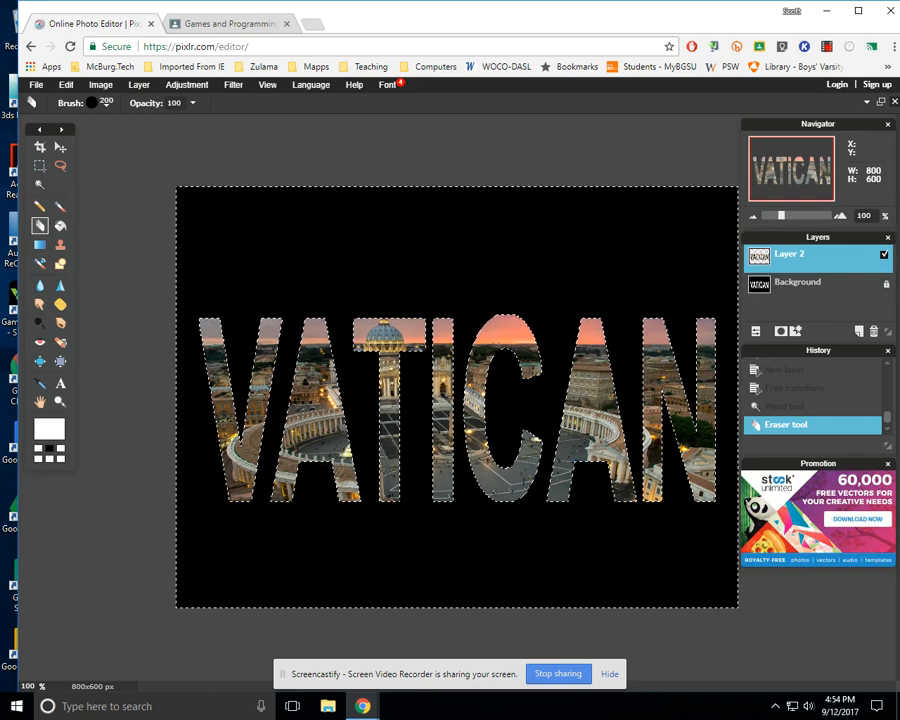
Hide Layer 2 and wand-select the black triangle inside the first A on the Background layer.
left_click(884, 255)
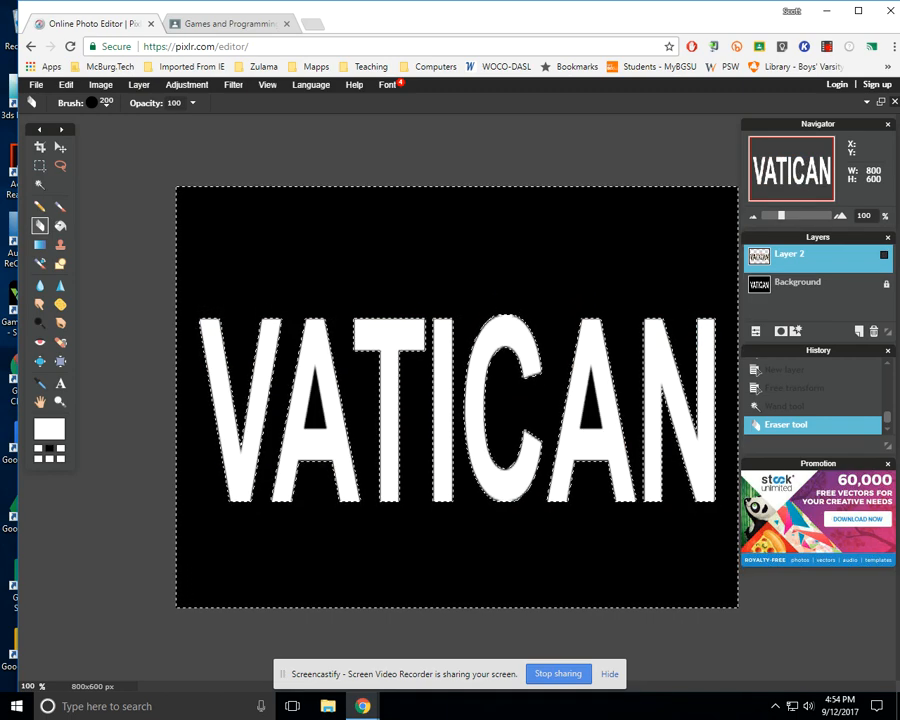
left_click(818, 285)
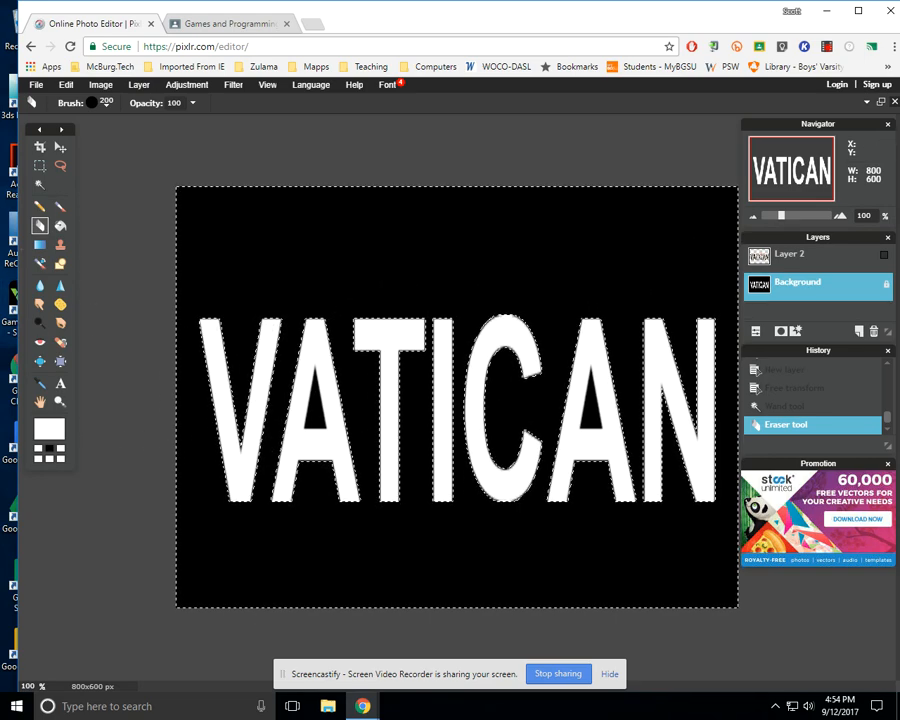
left_click(40, 184)
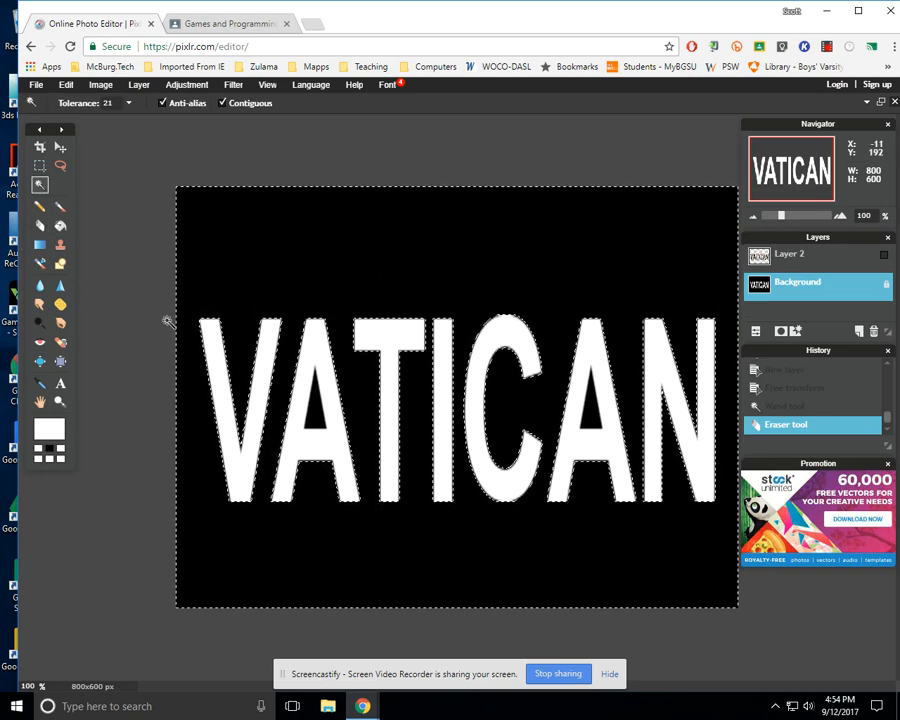
left_click(316, 410)
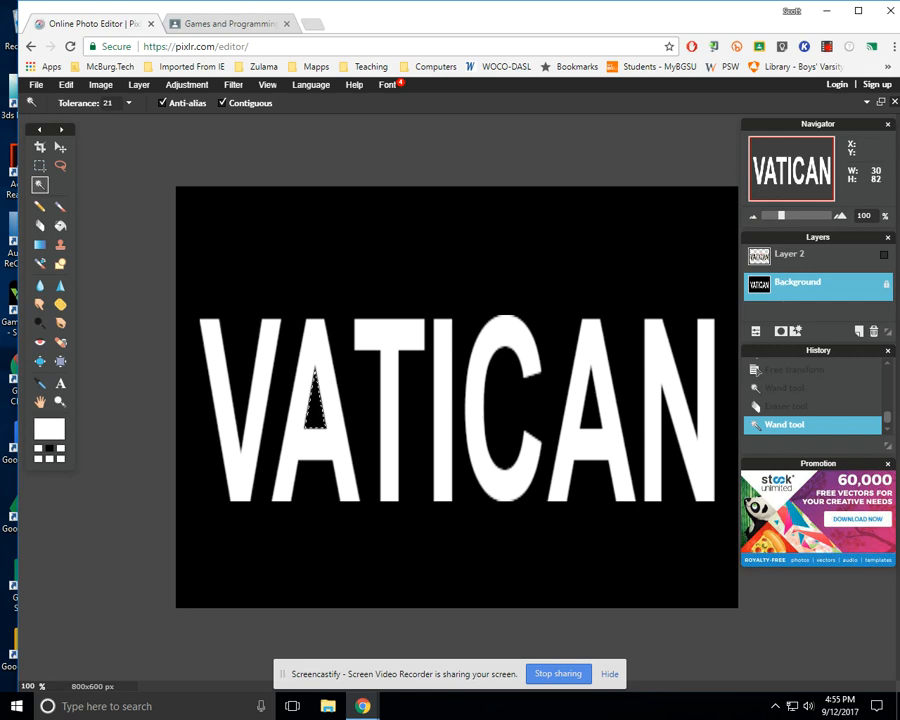
Show Layer 2 and erase the photo inside the first A's triangular opening.
left_click(812, 257)
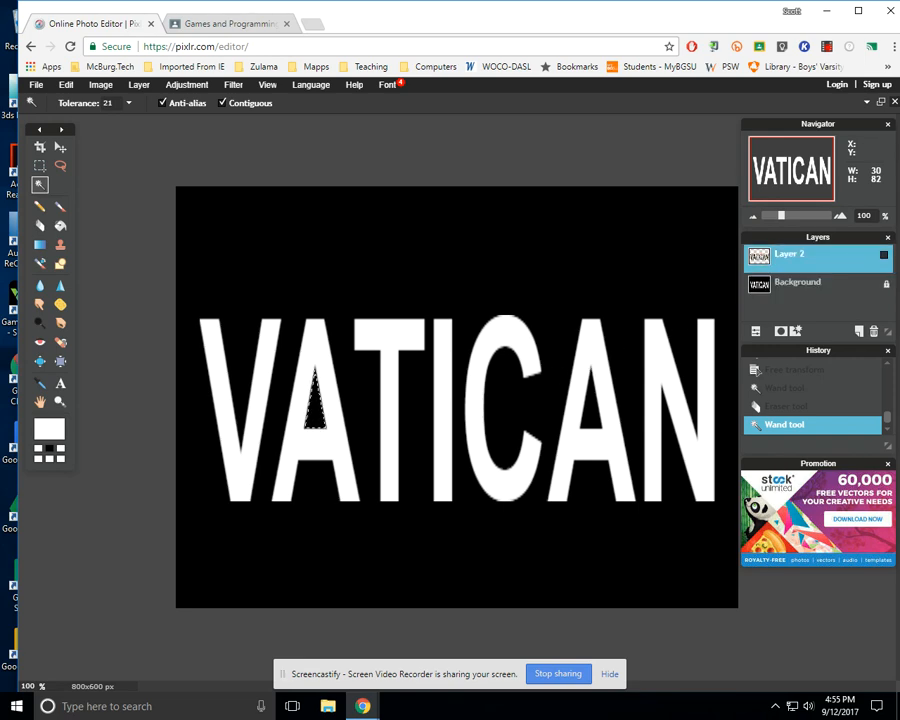
left_click(883, 255)
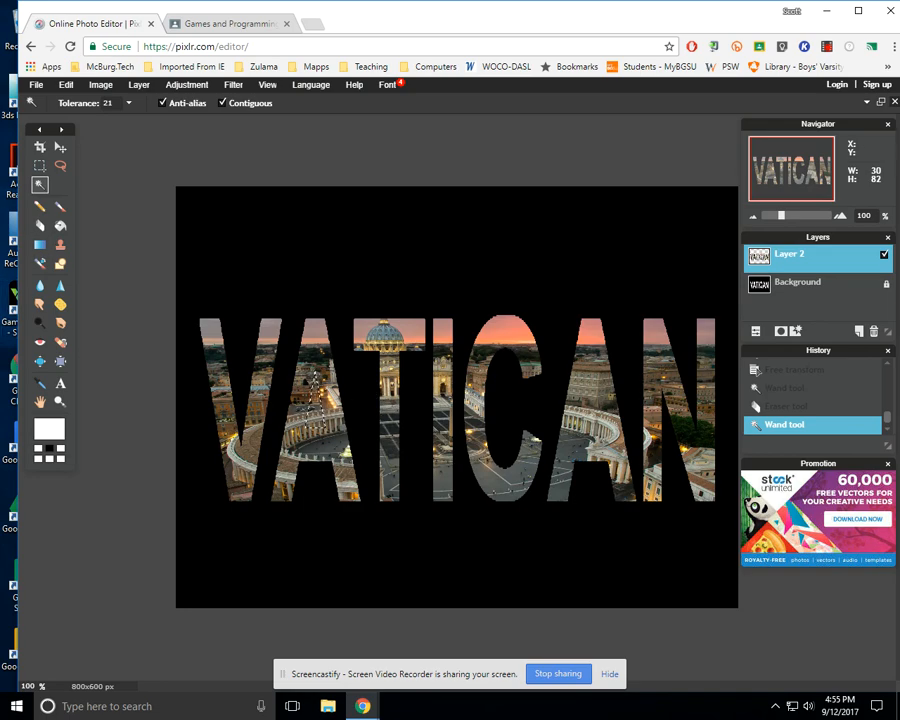
left_click(40, 226)
mouse_move(300, 335)
left_mouse_down()
mouse_move(311, 365)
mouse_move(316, 514)
left_mouse_up()
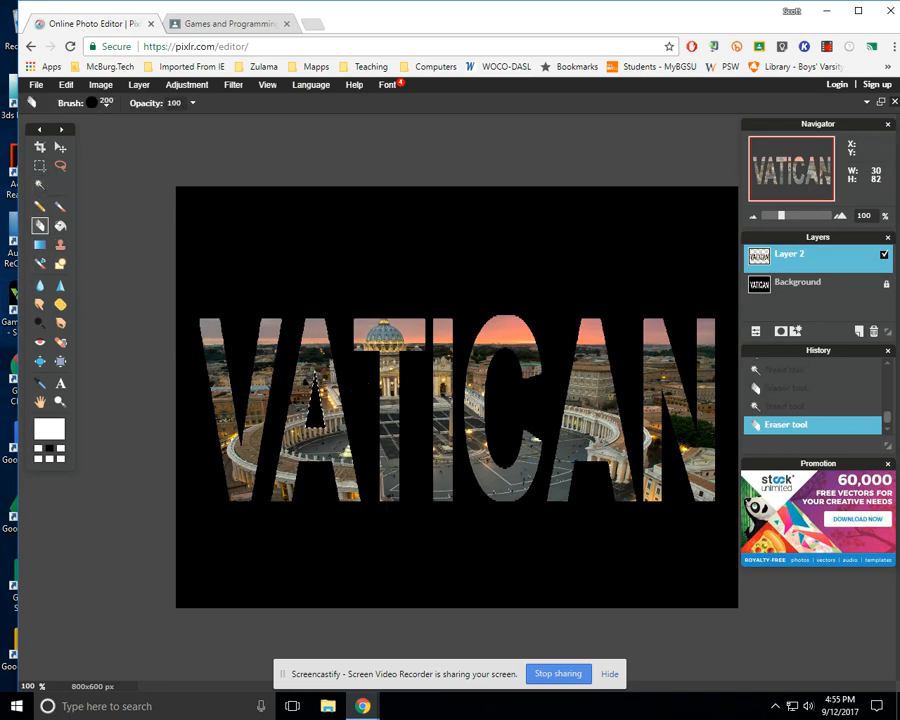
Hide Layer 2 and wand-select the black triangle inside the second A on the Background layer.
left_click(883, 255)
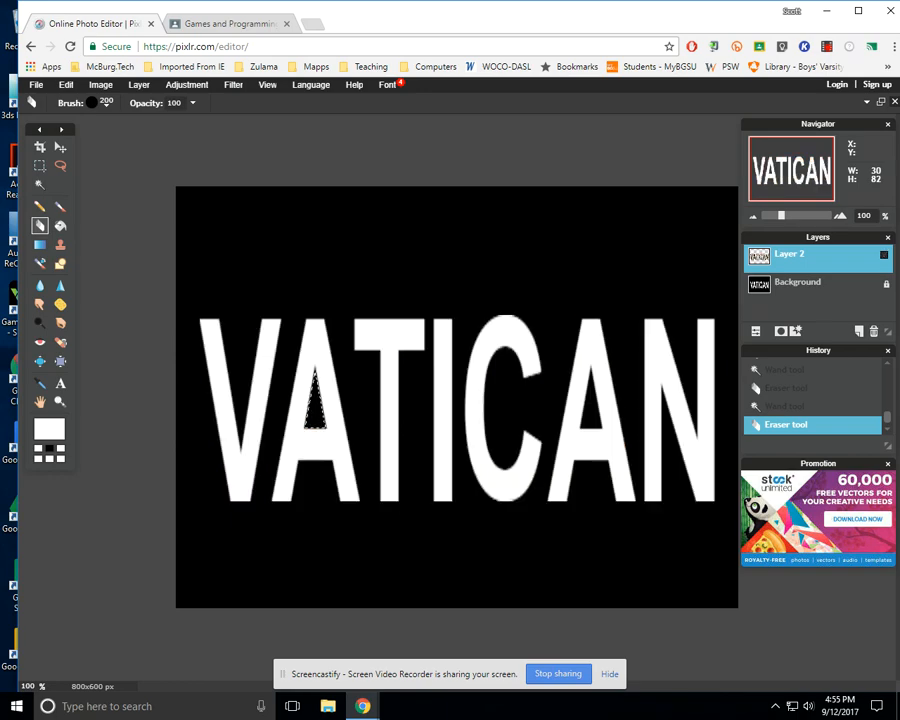
left_click(820, 285)
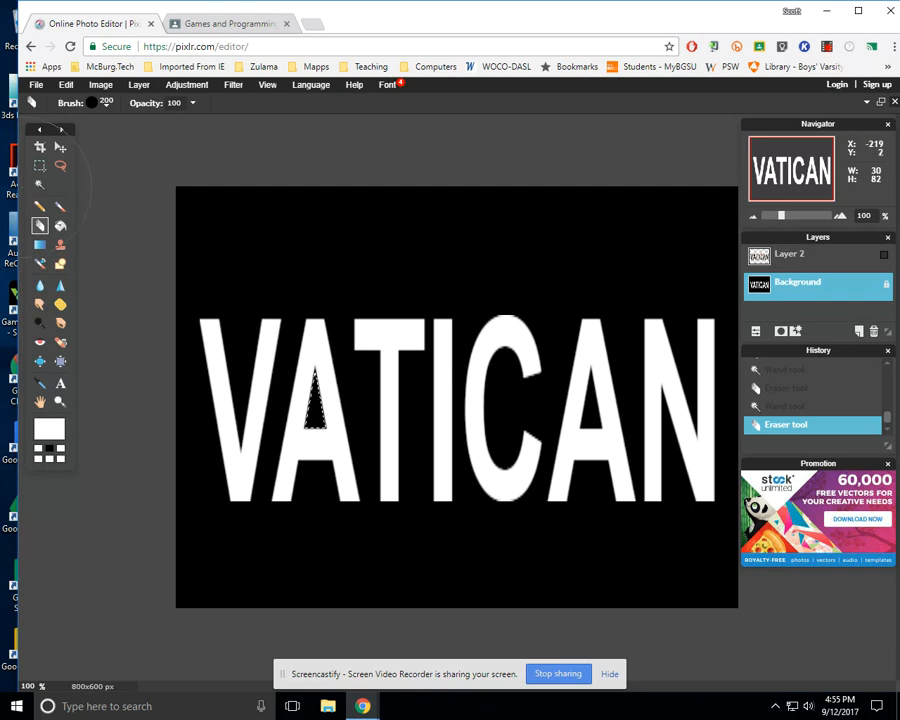
left_click(40, 184)
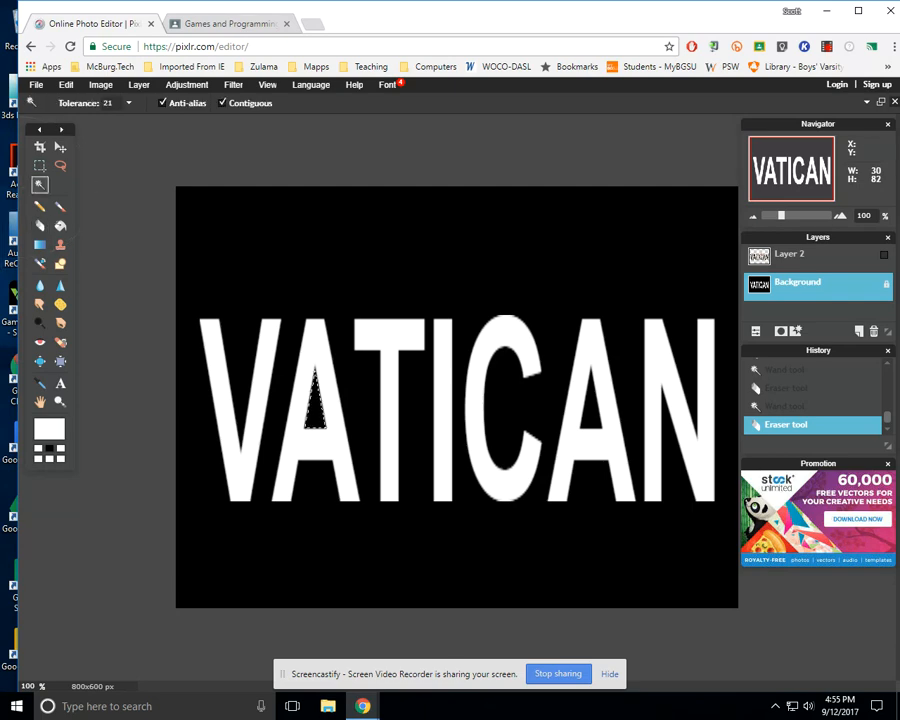
left_click(588, 412)
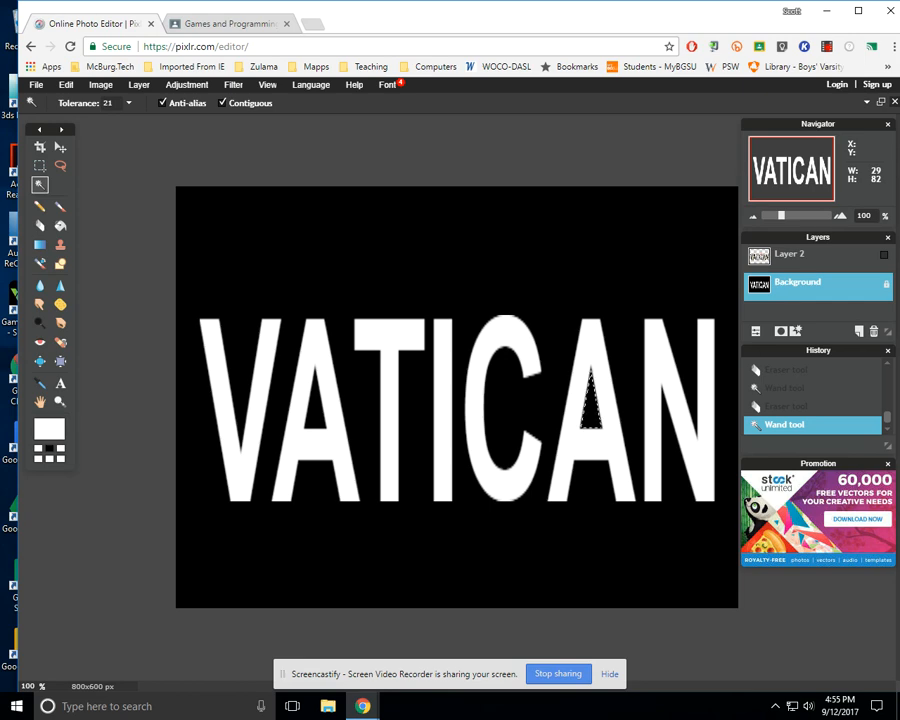
Show Layer 2, erase the photo inside the second A's triangular opening, and deselect everything.
left_click(812, 257)
left_click(883, 255)
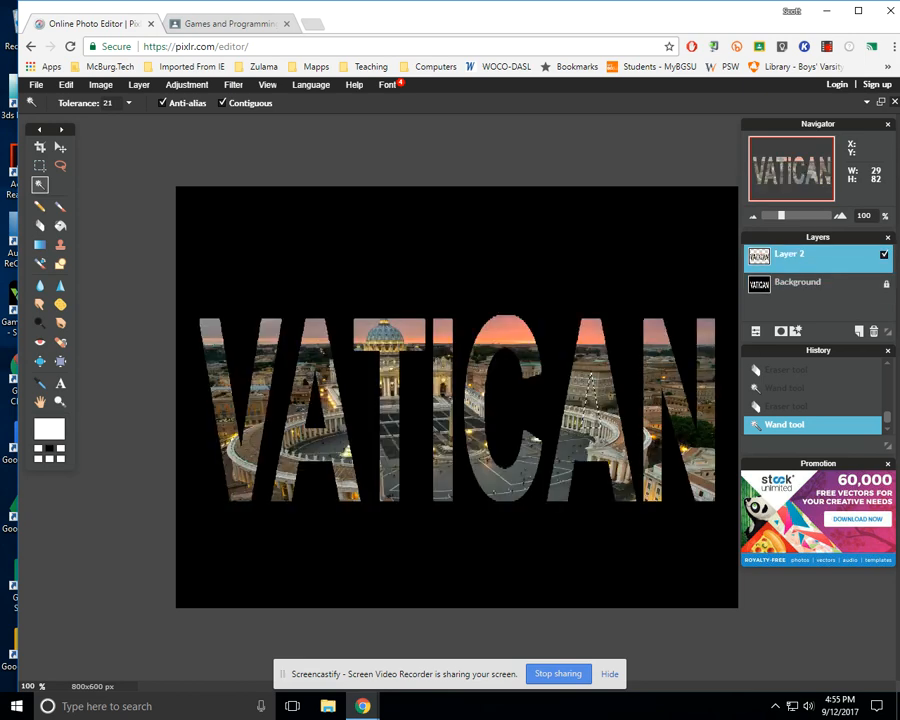
left_click(40, 225)
left_click(611, 436)
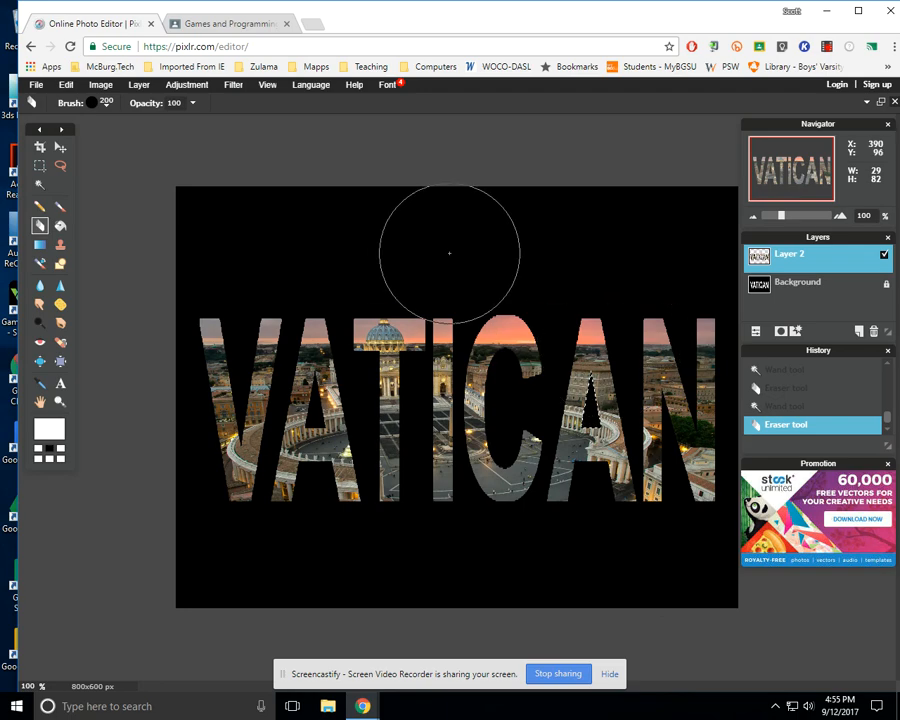
left_click(66, 85)
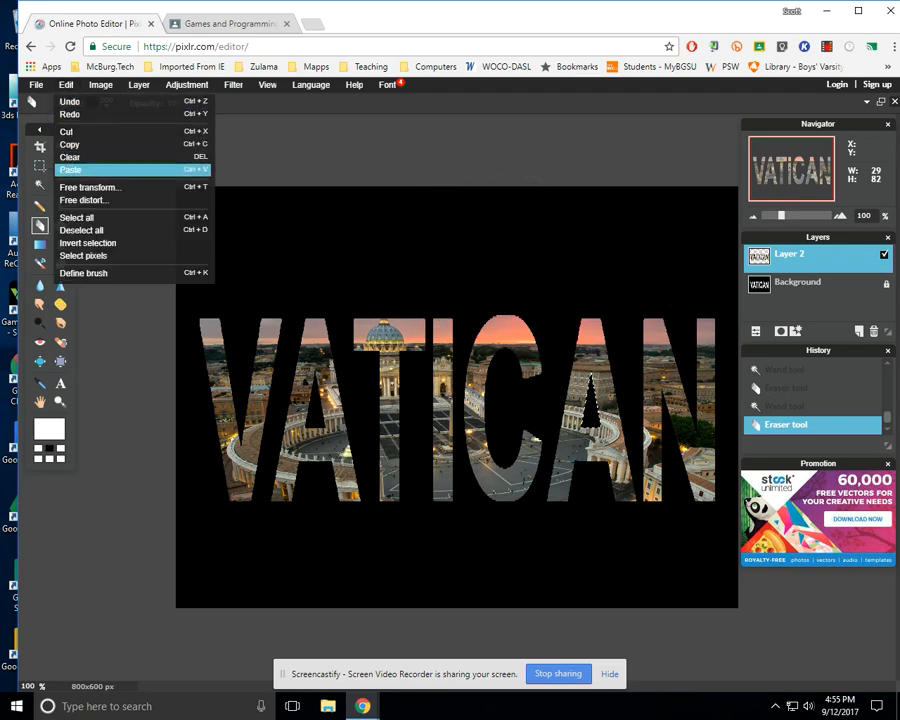
left_click(82, 230)
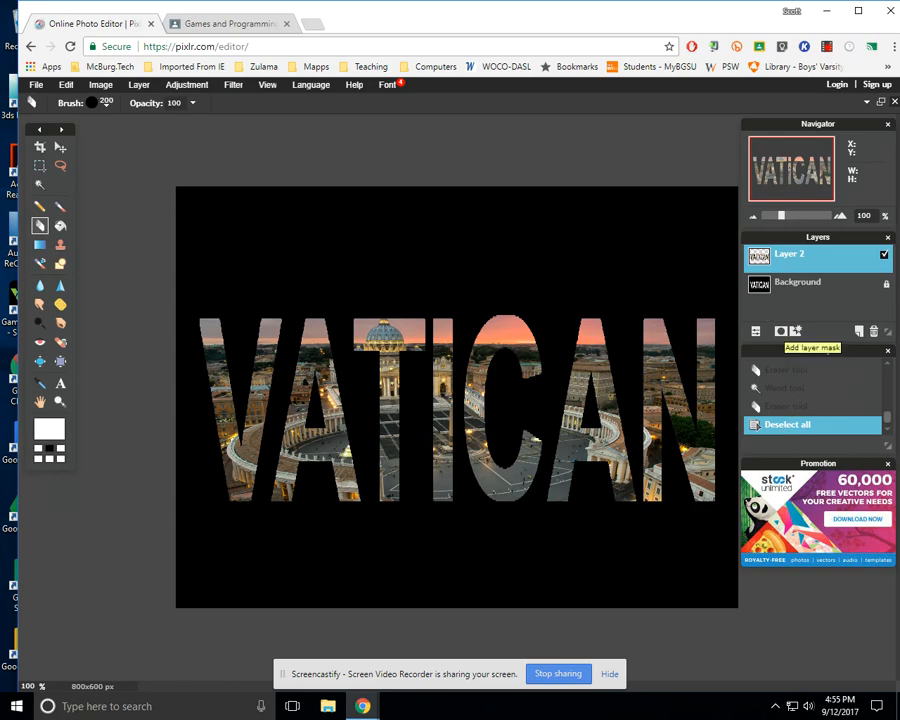
Apply the Drop shadow and Outer glow layer styles to the photo lettering on Layer 2.
left_click(781, 331)
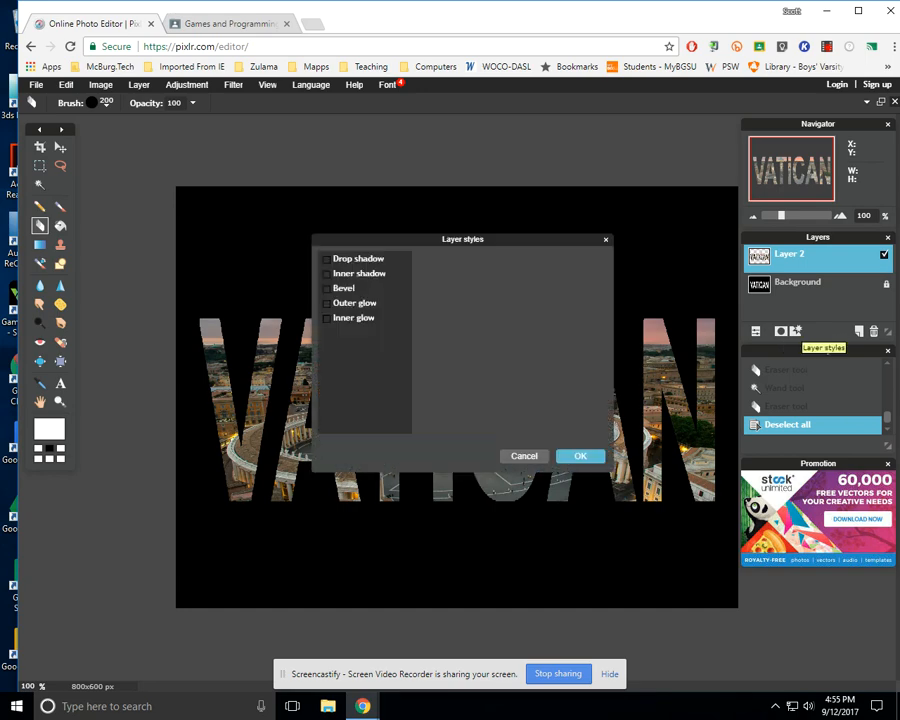
left_click(327, 259)
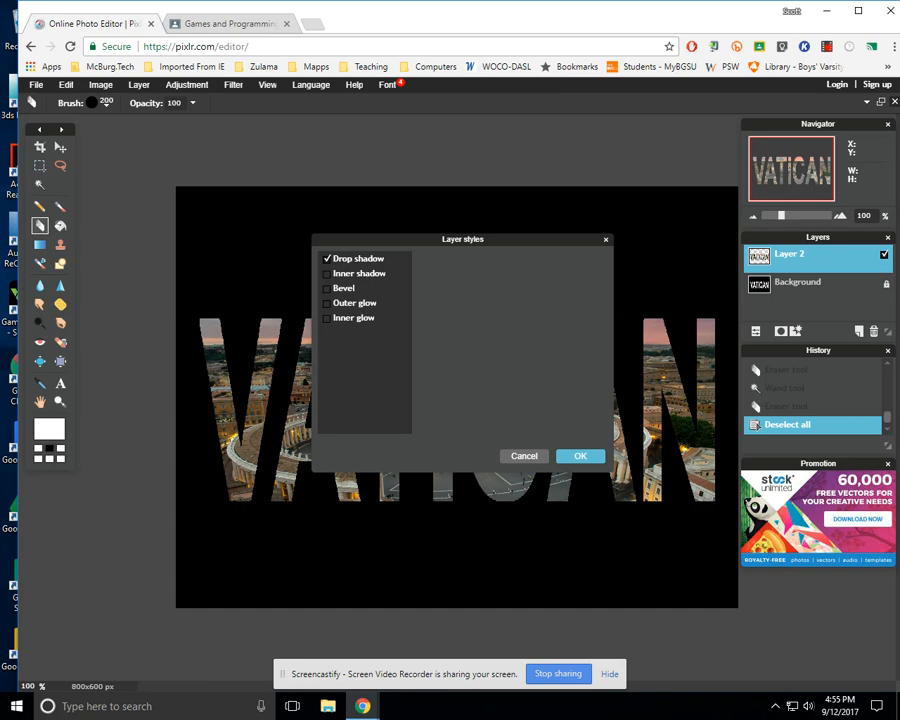
left_click(326, 303)
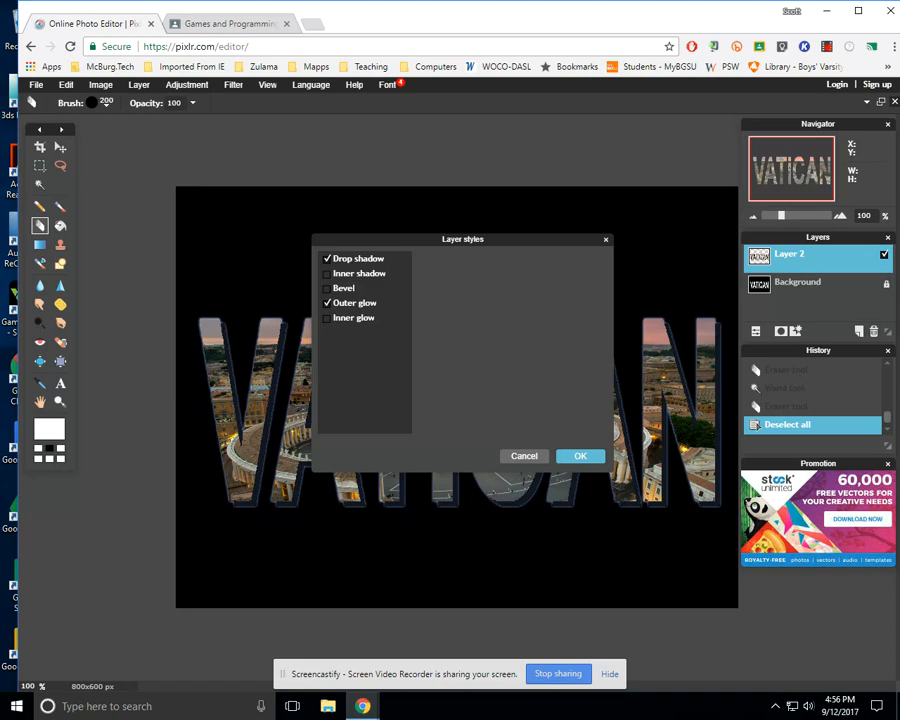
left_click(580, 456)
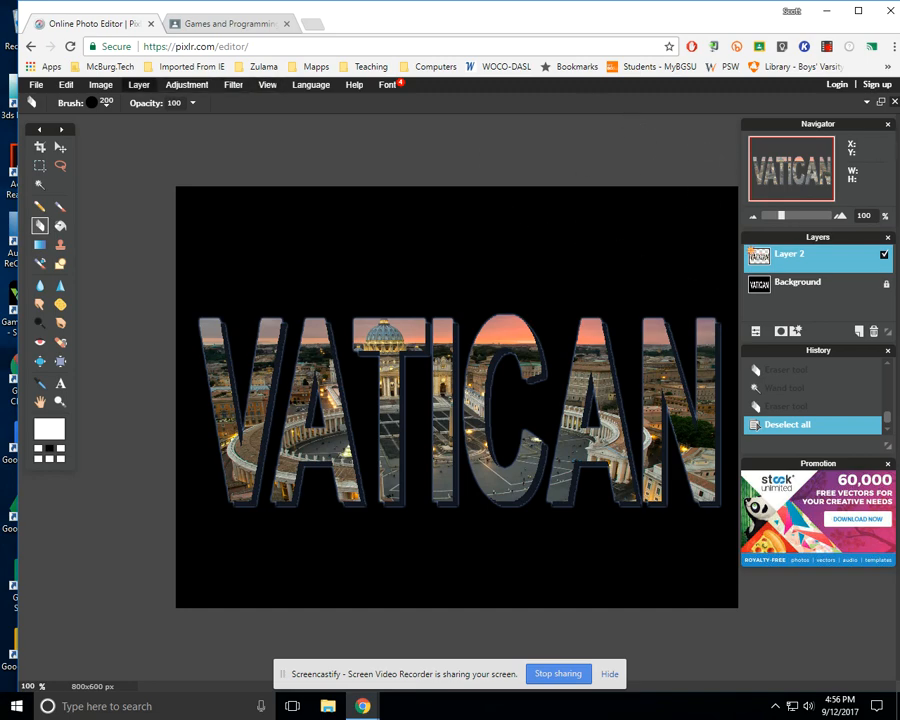
Flatten the image and start saving it to the computer as a JPEG named VATICAN.
left_click(139, 84)
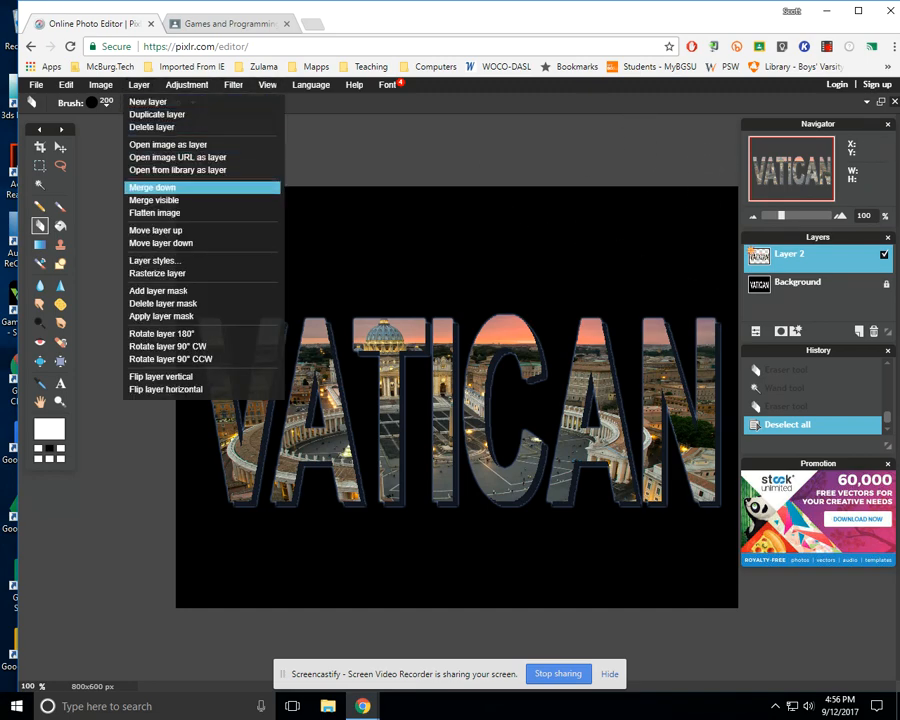
left_click(155, 213)
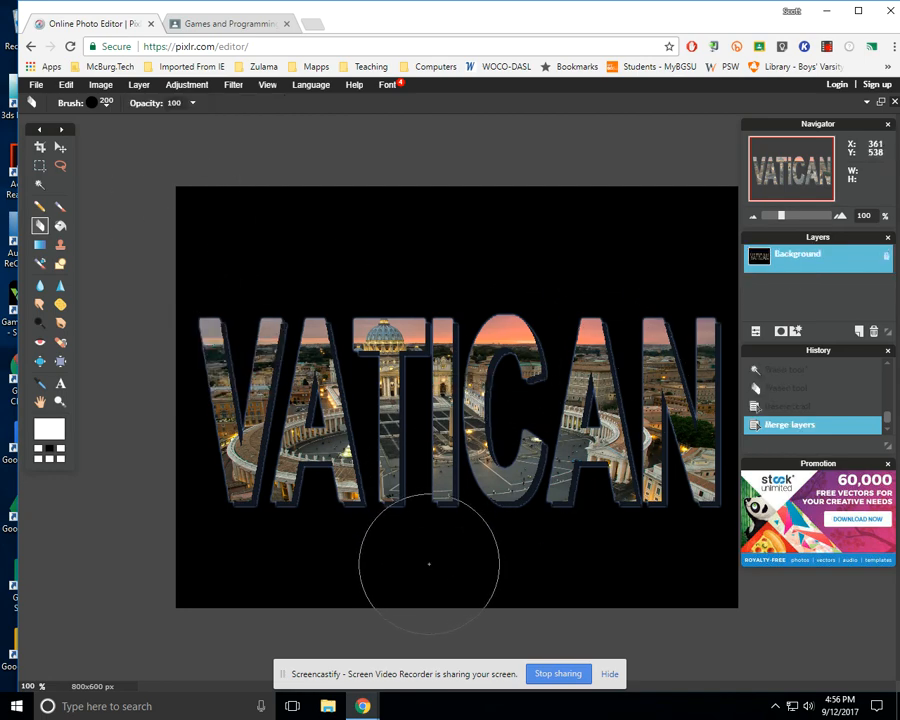
left_click(36, 84)
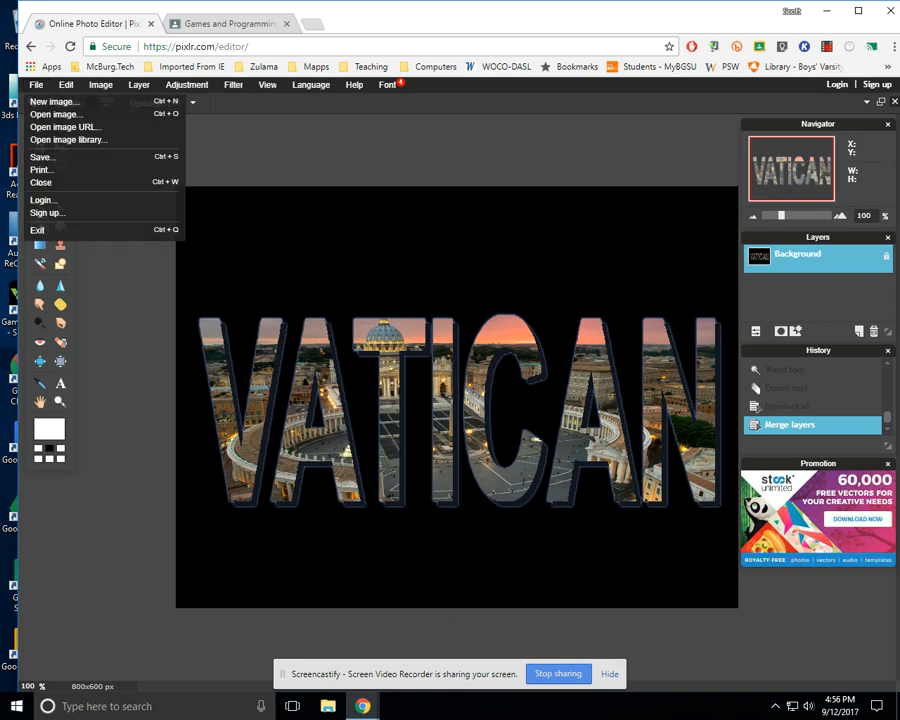
left_click(42, 157)
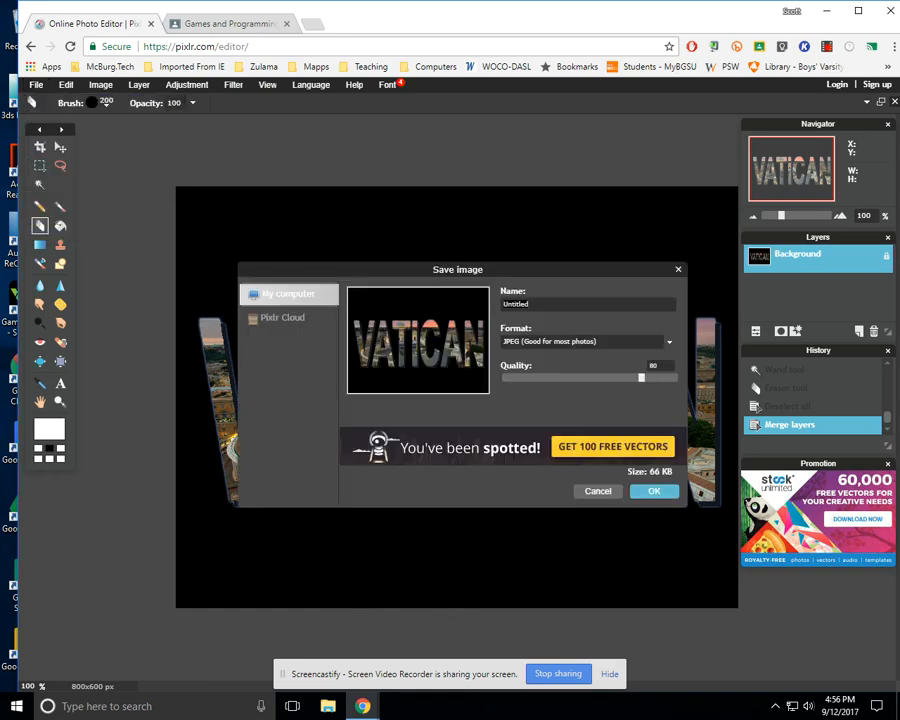
type("VATICAN")
key("Return")
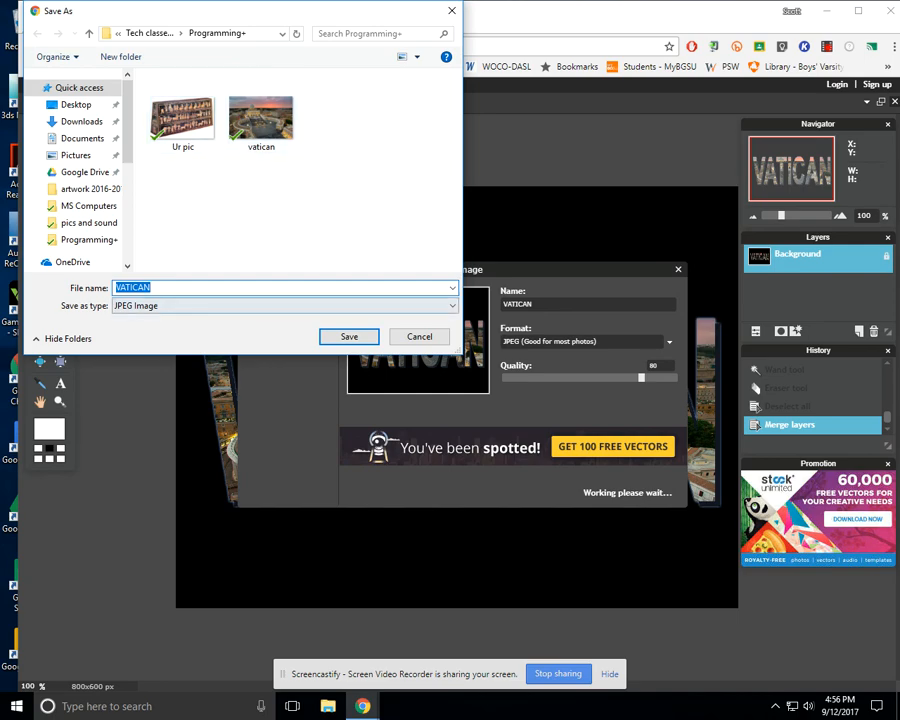
Decline replacing the existing vatican.jpg and save the JPEG as vatican1 in the Programming+ folder.
key("Return")
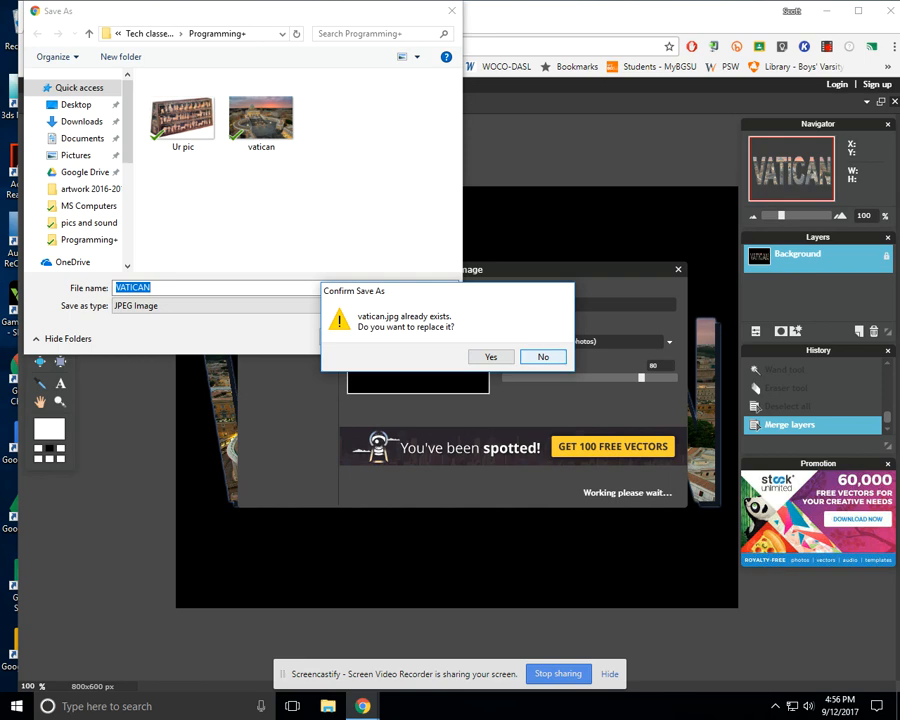
left_click(543, 357)
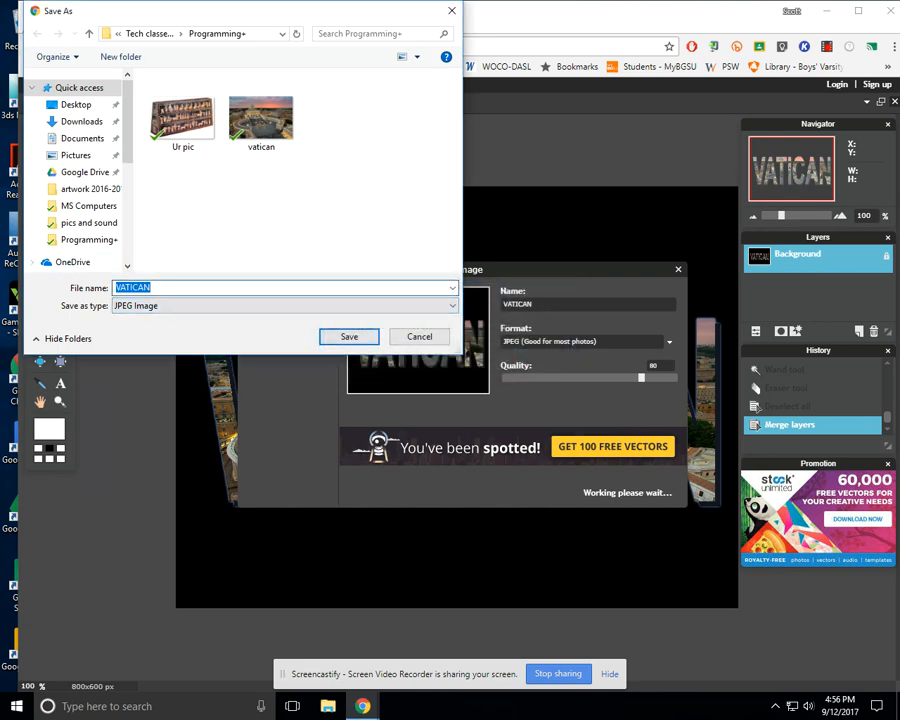
type("va")
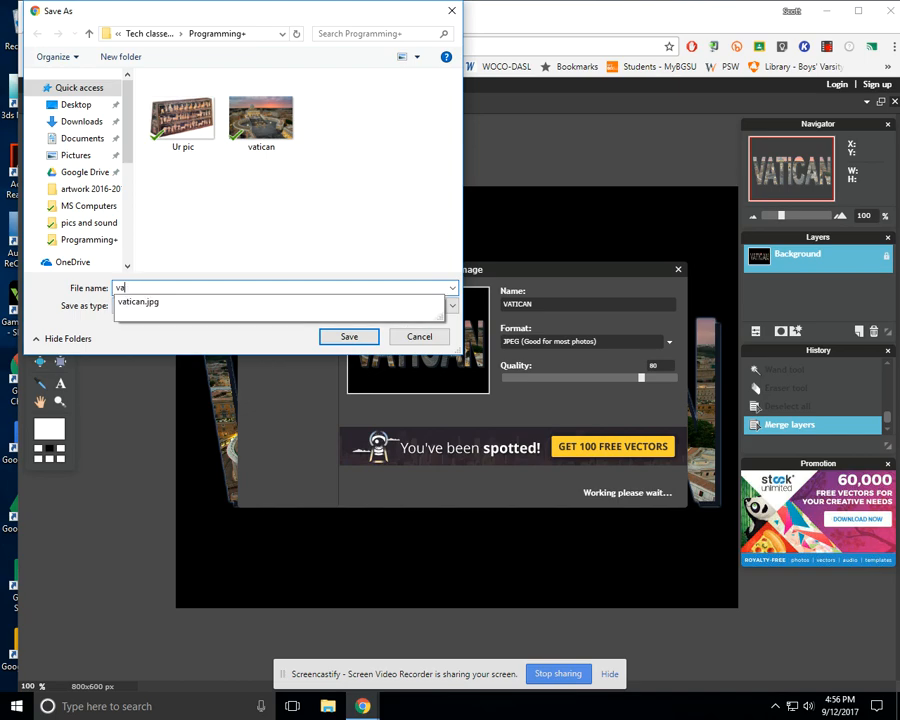
type("tican1")
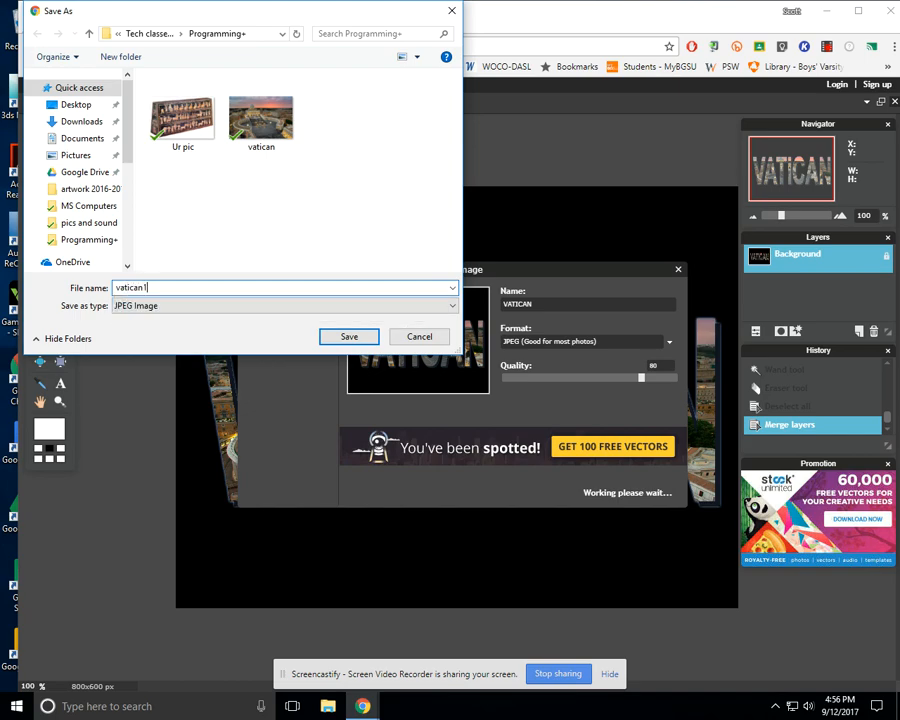
key("Return")
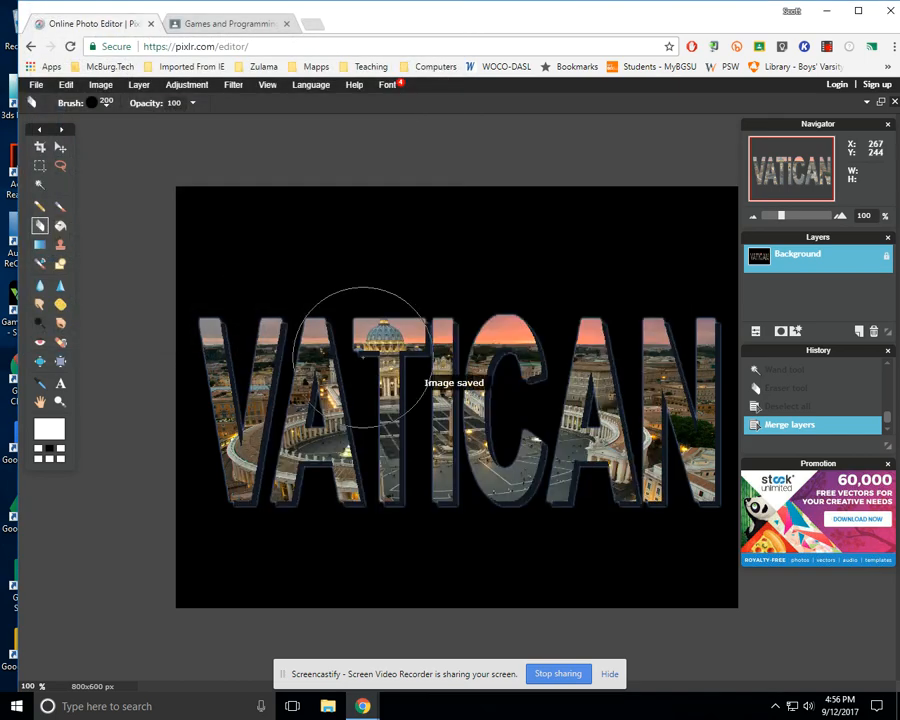